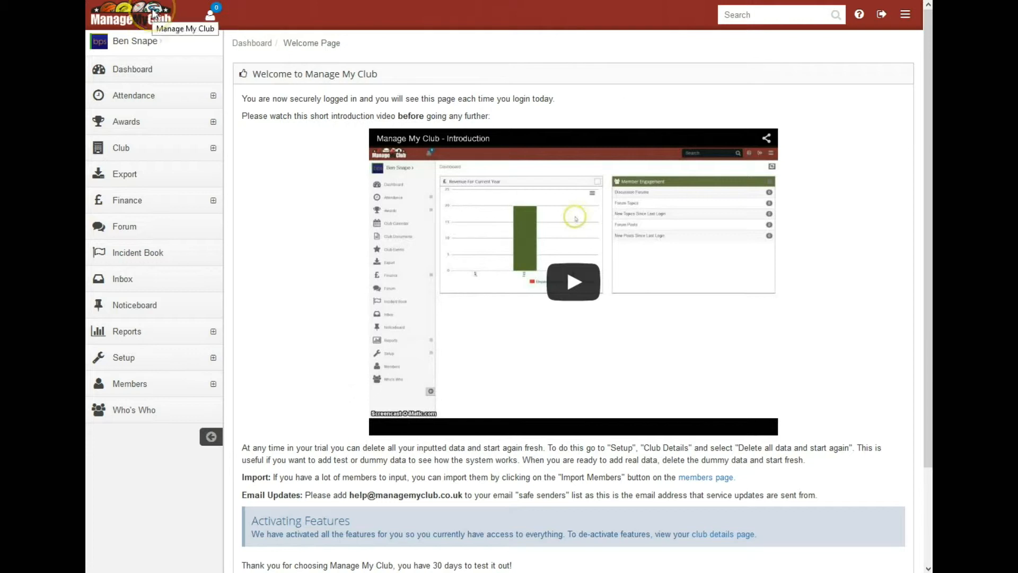
View the list of recent version update notifications and close it again
left_click(210, 16)
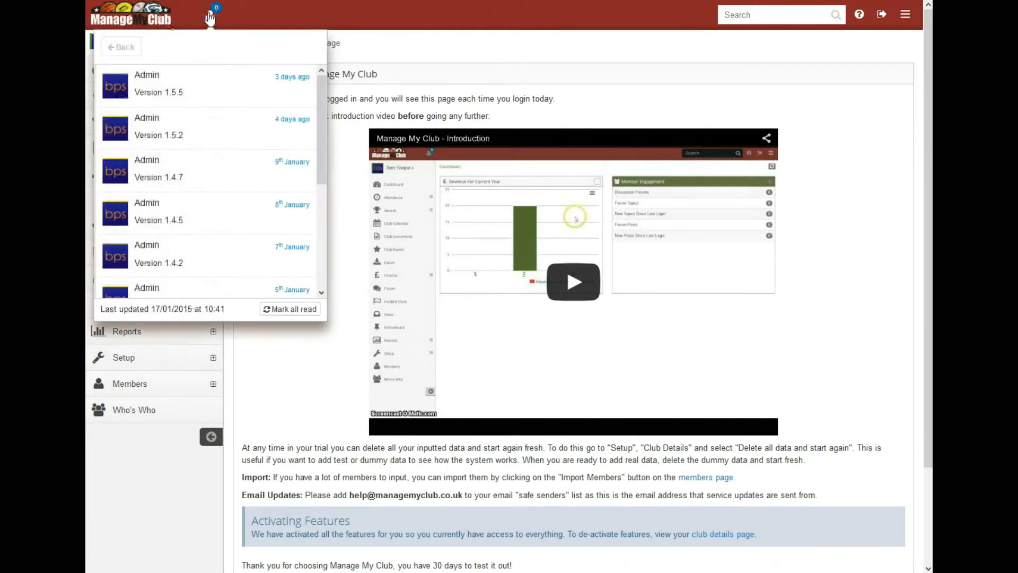
left_click(210, 16)
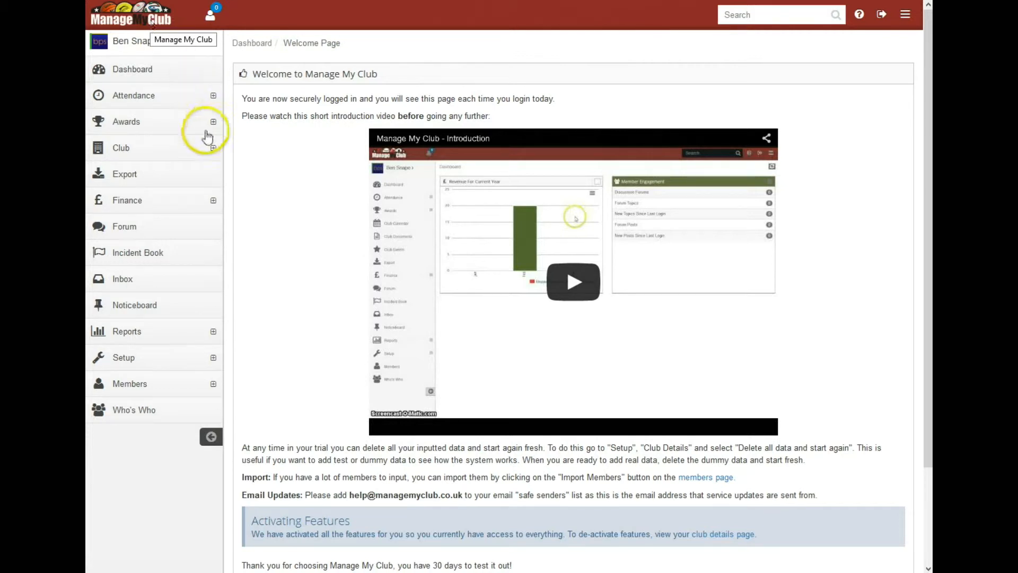
Add a folder named Club Logo to the club documents
left_click(166, 152)
left_click(168, 194)
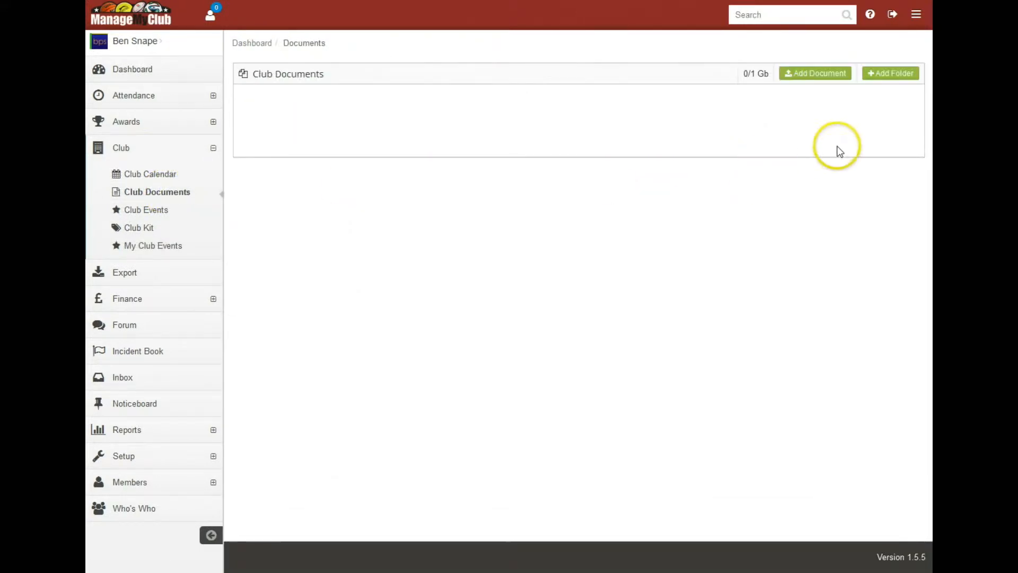
left_click(900, 77)
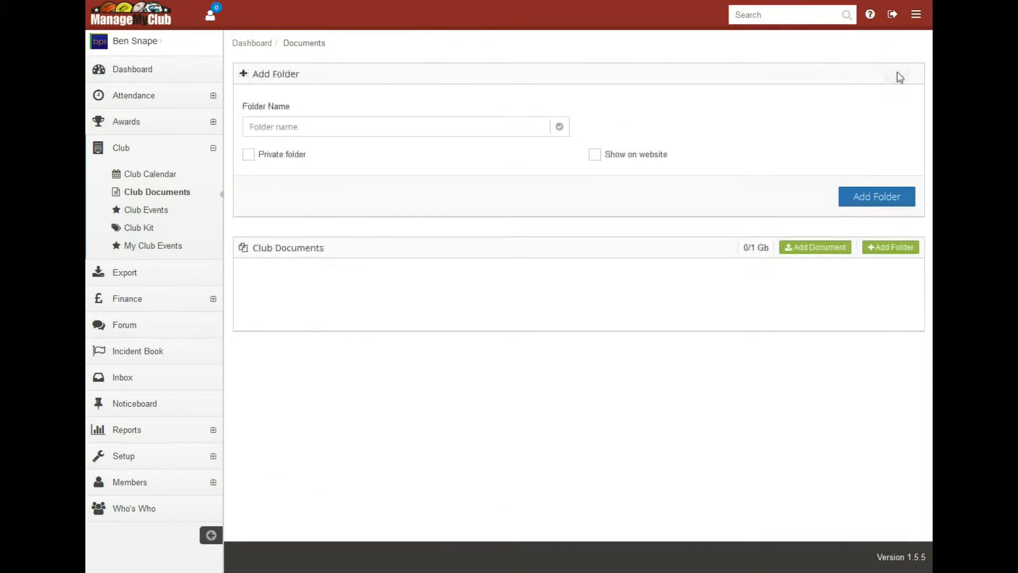
left_click(347, 127)
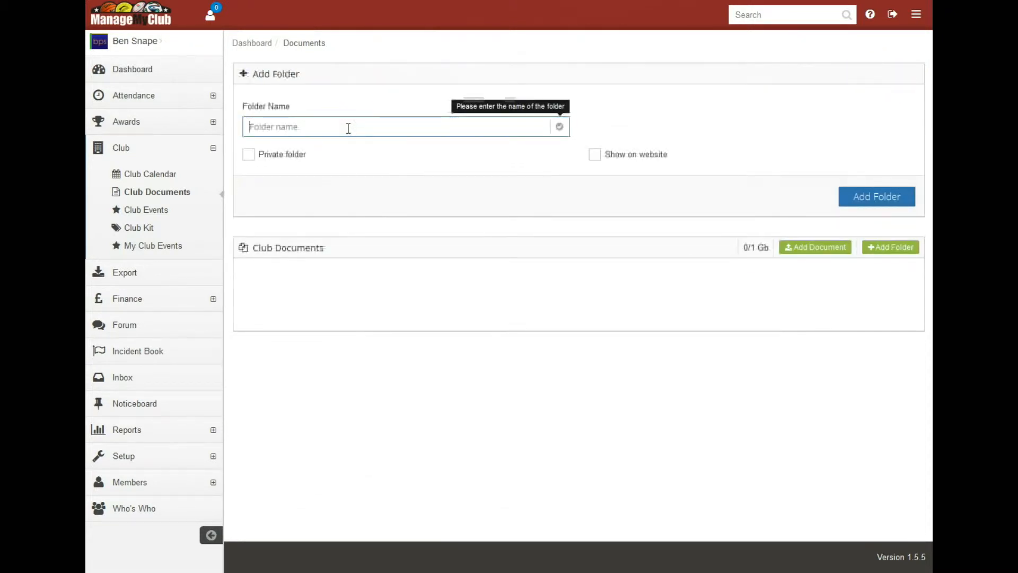
type("Club Logo")
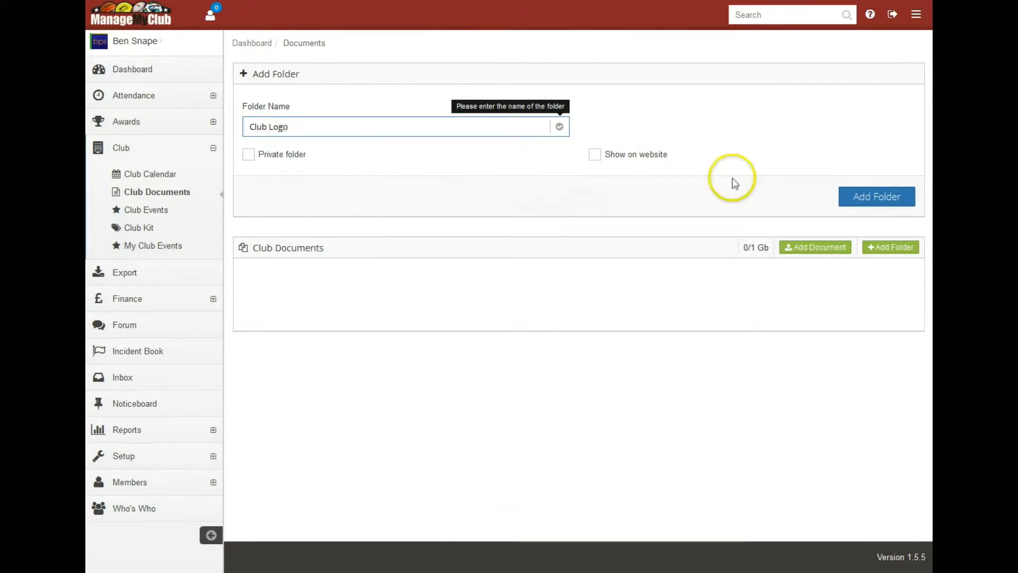
left_click(850, 206)
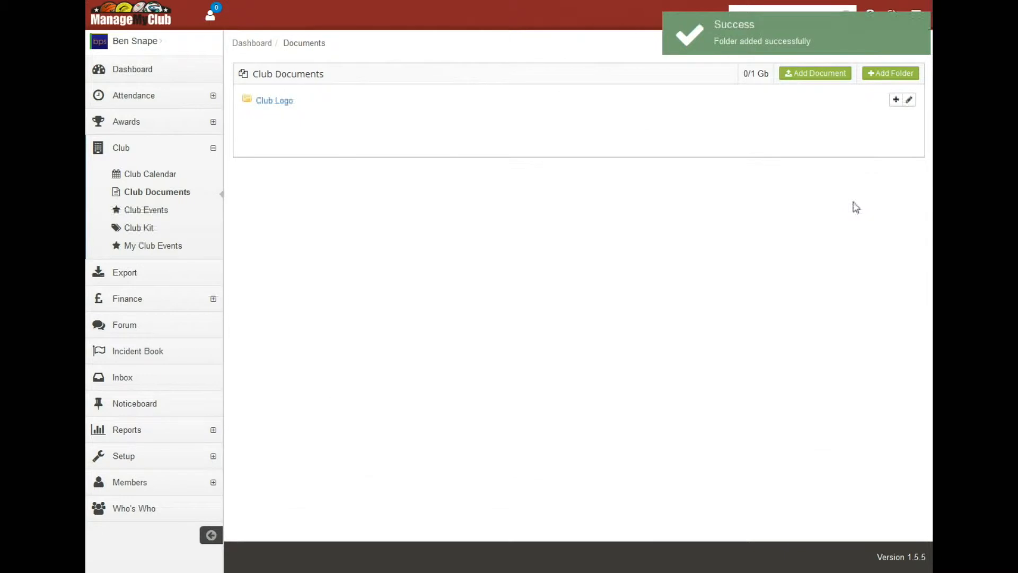
Upload koala.jpg to the Club Logo folder, leaving the document description empty
left_click(809, 76)
left_click(558, 127)
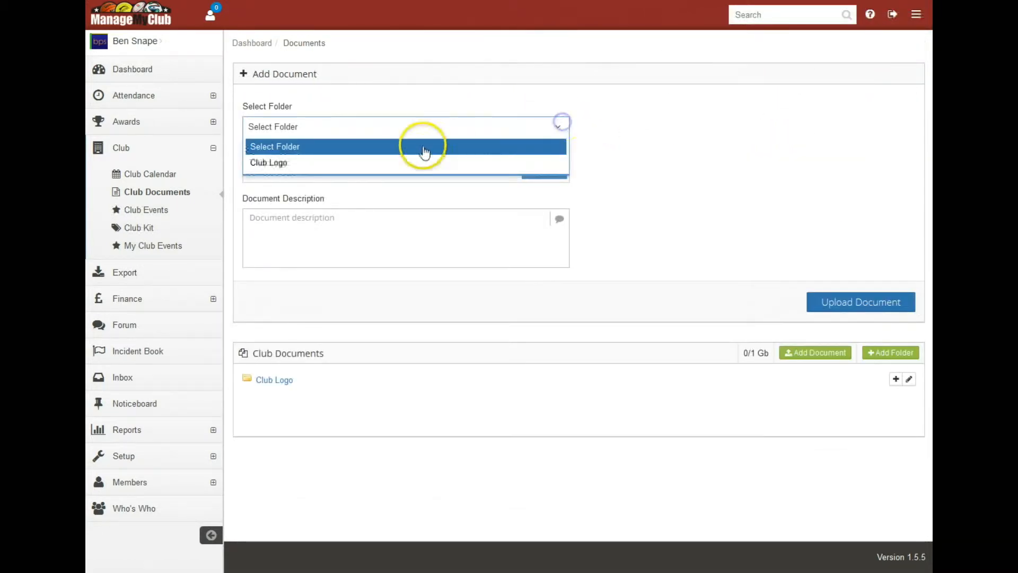
left_click(338, 162)
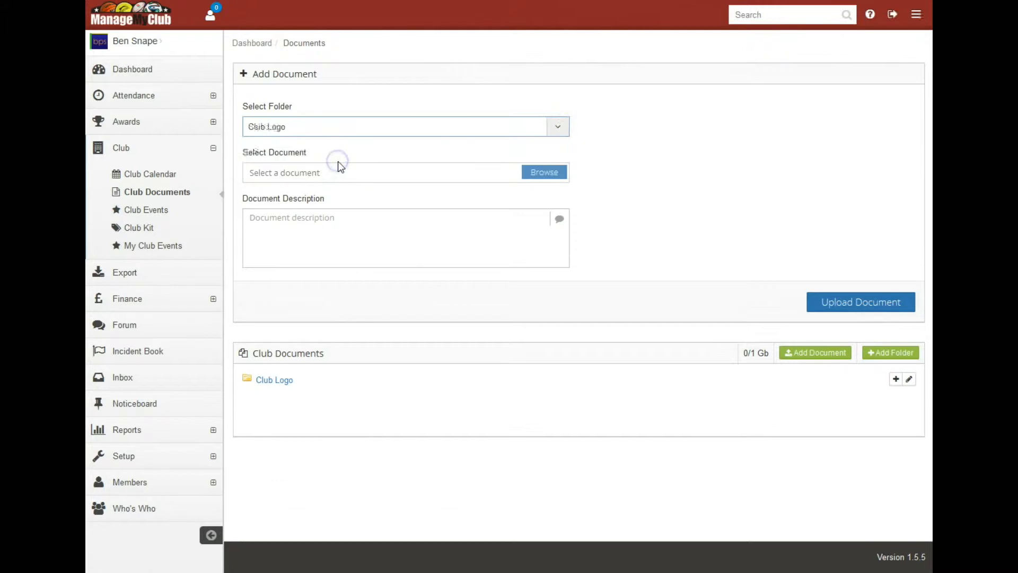
left_click(544, 173)
left_click_drag(518, 46, 522, 143)
double_click(255, 140)
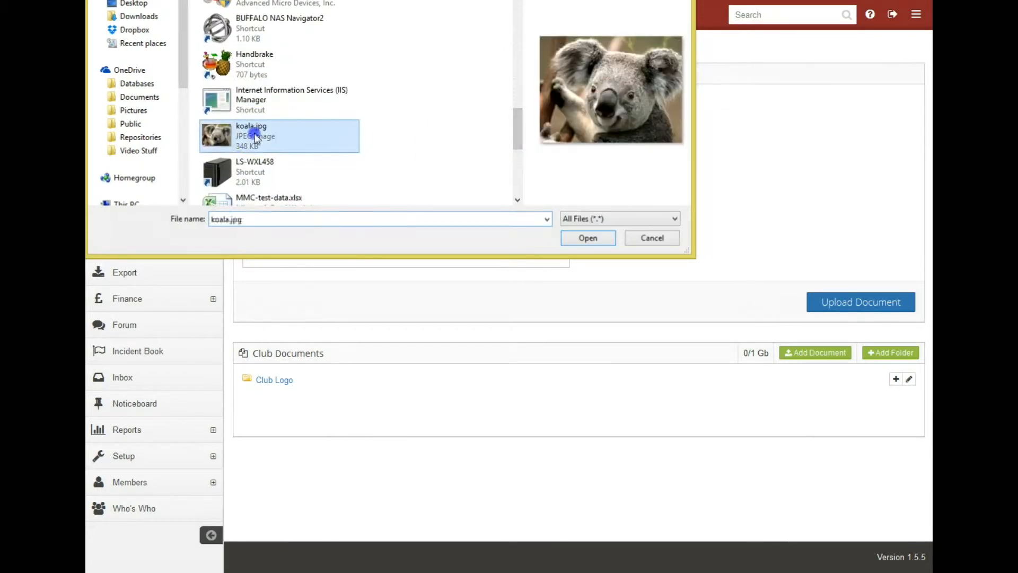
left_click(310, 232)
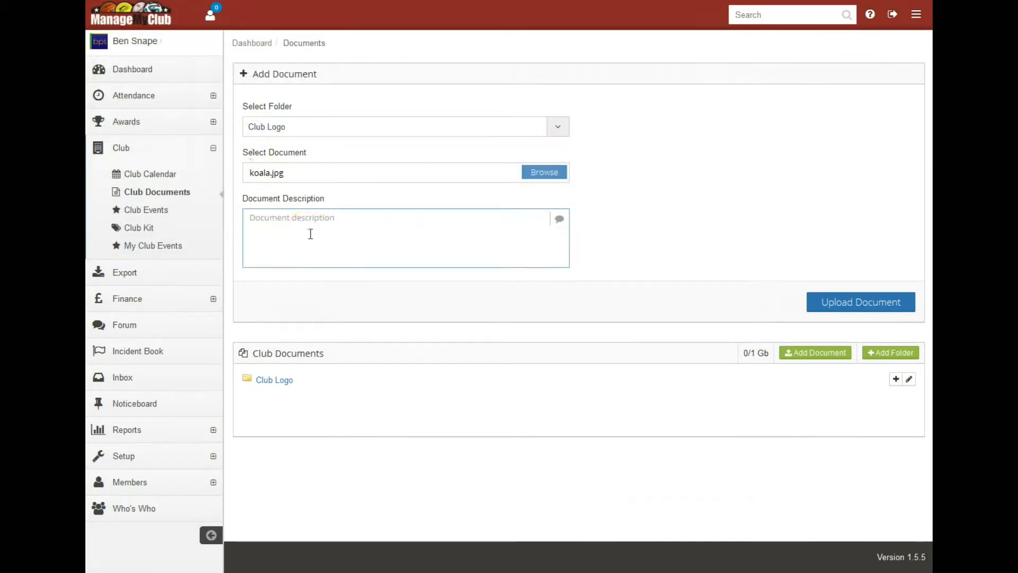
left_click(844, 303)
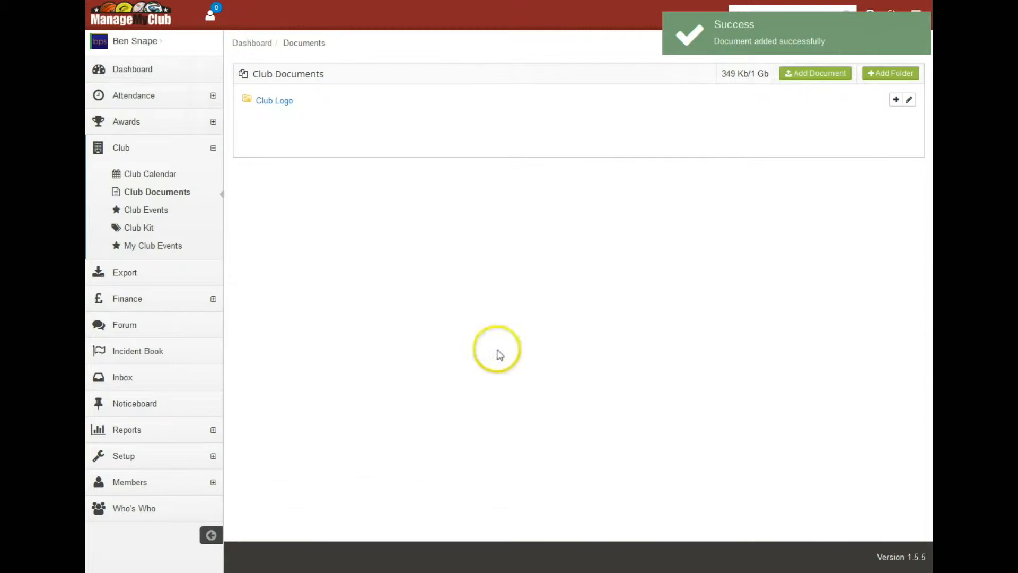
Update the club details with koala.jpg from the Club Logo folder as header logo and return to the dashboard
left_click(114, 457)
left_click(148, 386)
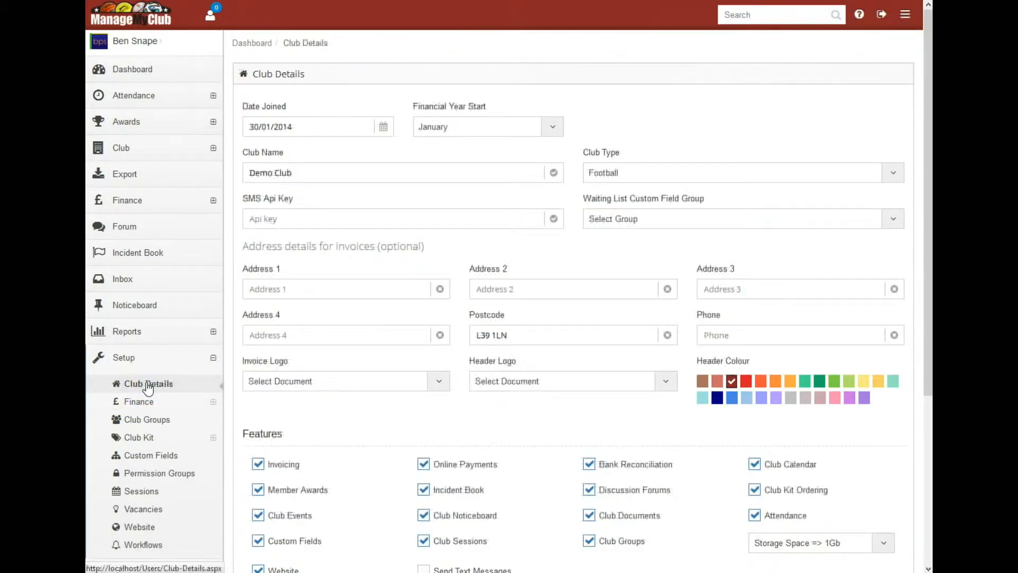
left_click(536, 361)
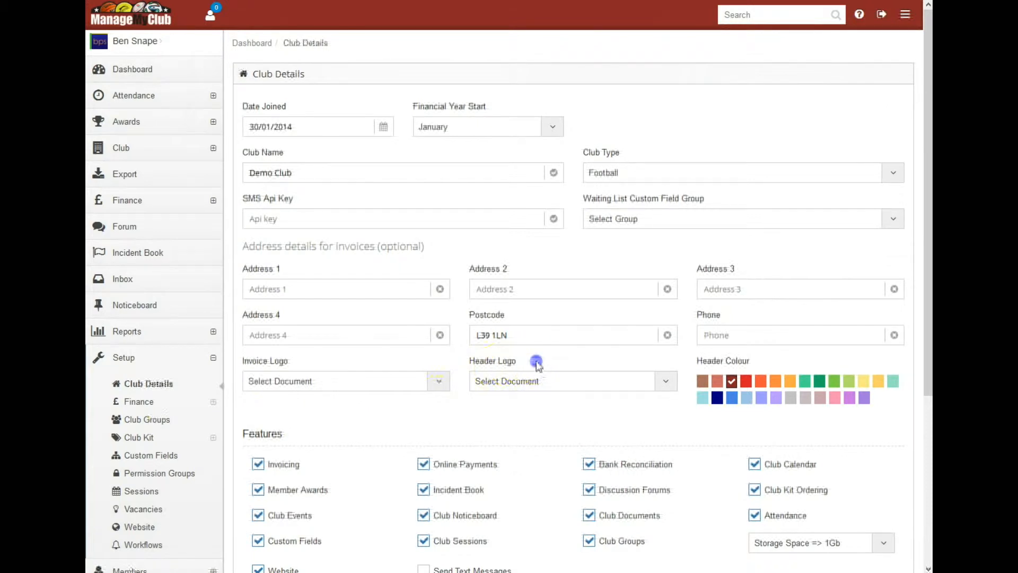
left_click(536, 381)
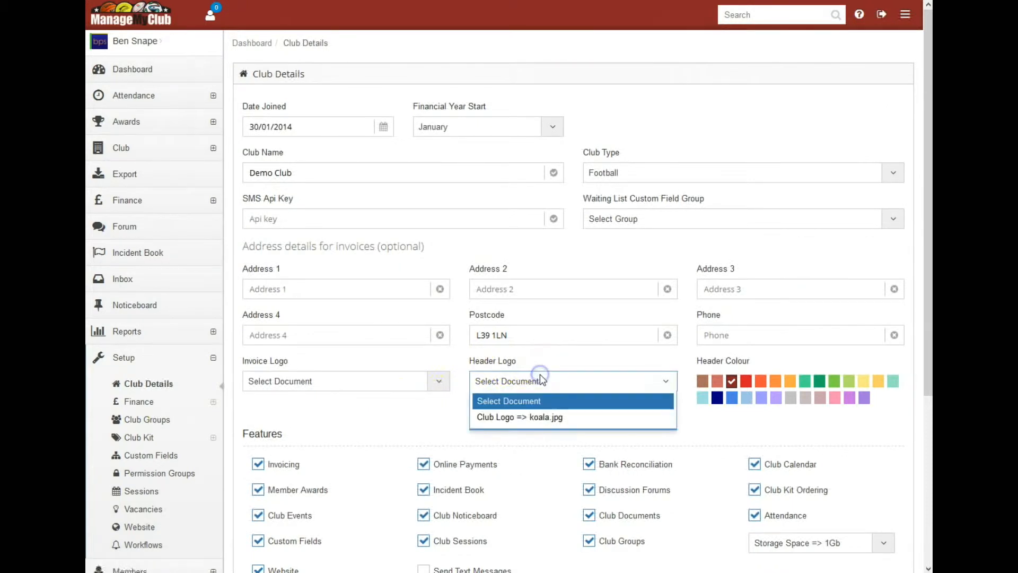
left_click(546, 418)
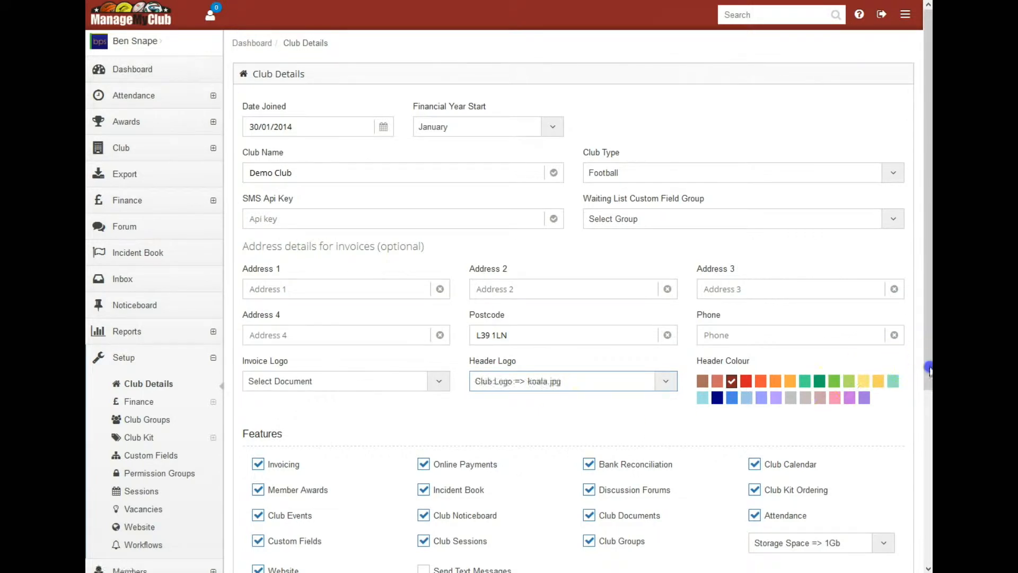
left_click_drag(930, 370, 929, 501)
left_click(873, 446)
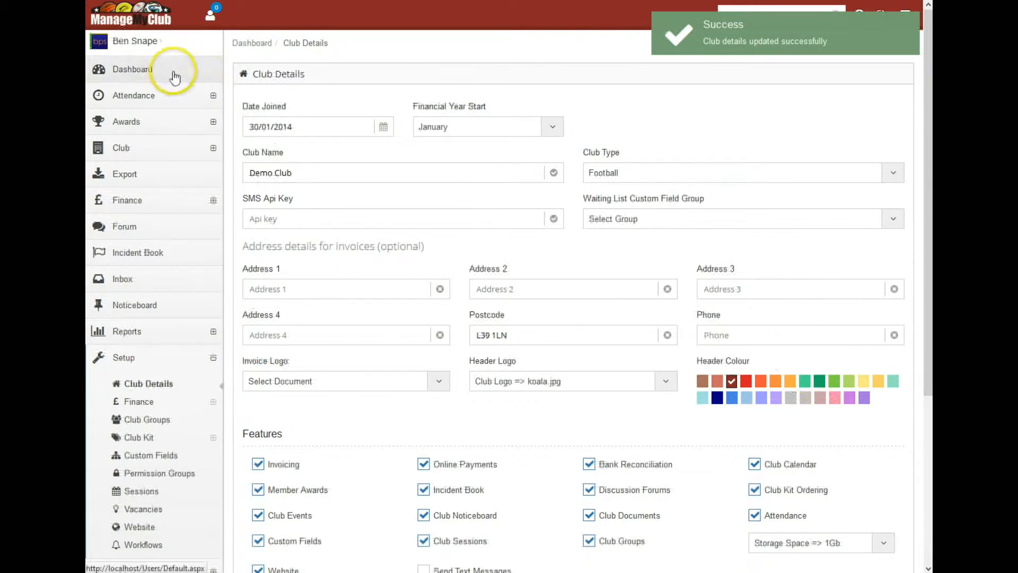
left_click(143, 75)
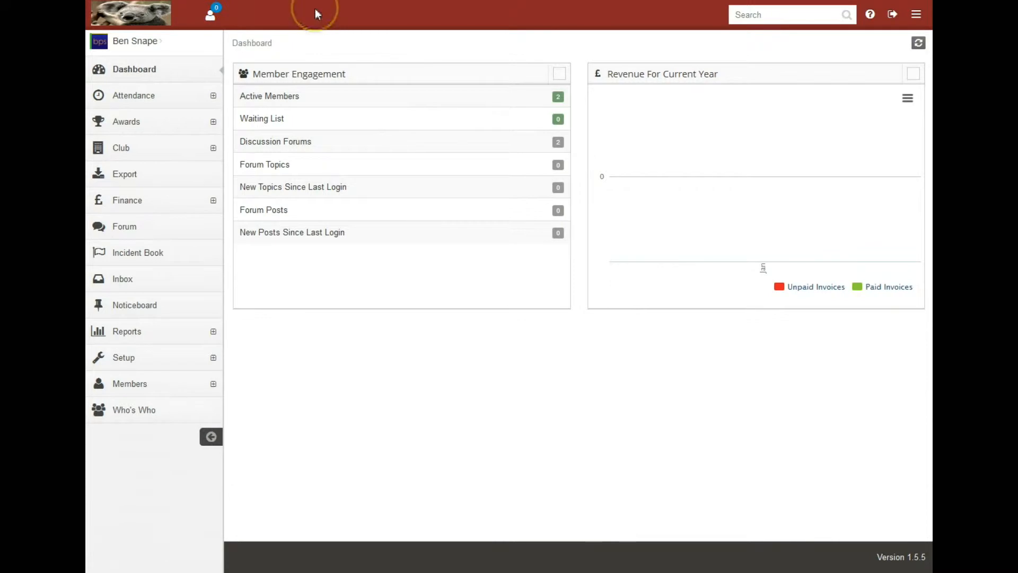
Try several header colours in the club details, ending with blue, and return to the dashboard without updating the club
left_click(164, 357)
left_click(147, 386)
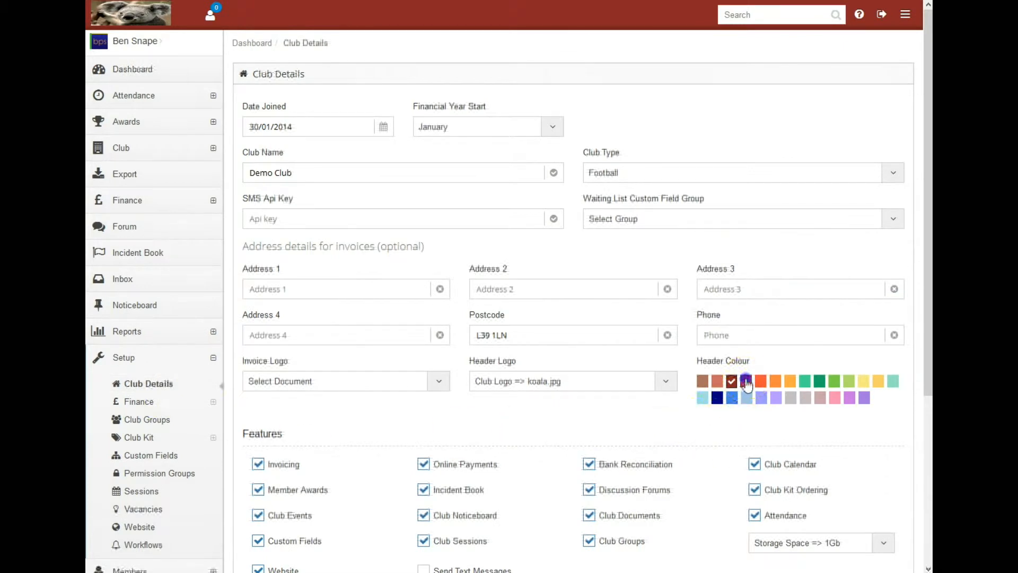
left_click(747, 381)
left_click(761, 382)
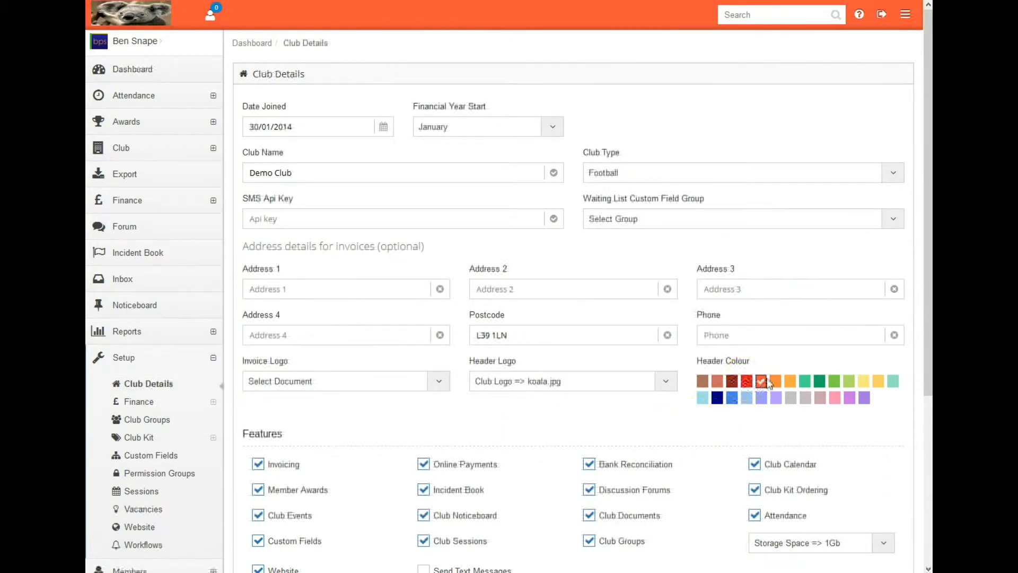
left_click(775, 382)
left_click(790, 381)
left_click(805, 382)
left_click(805, 396)
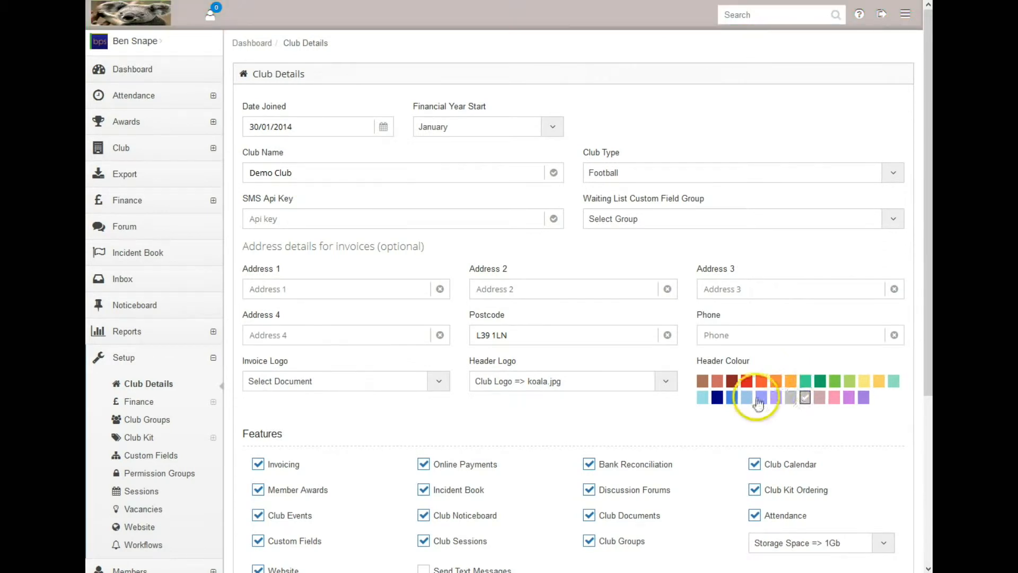
left_click(732, 398)
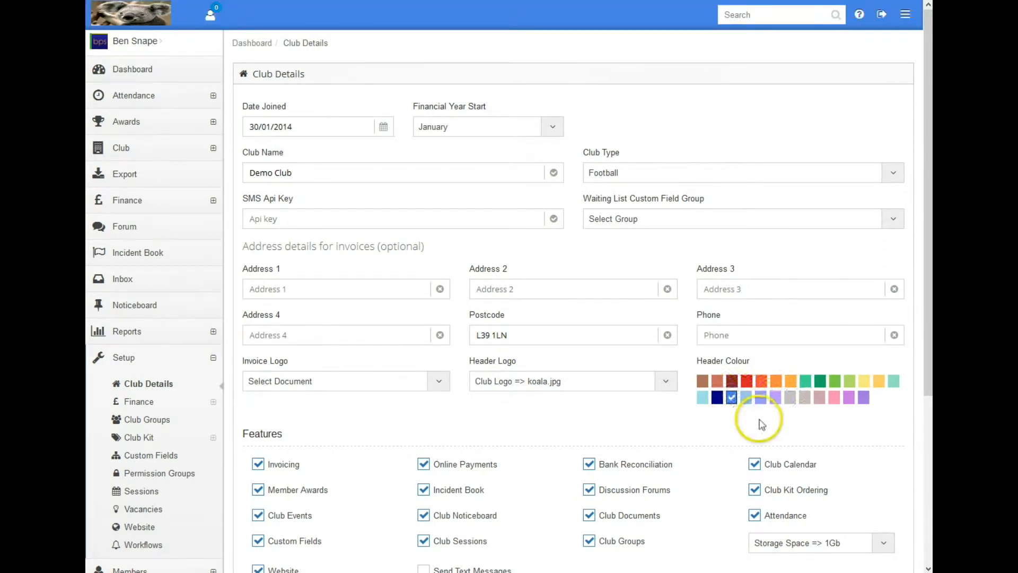
left_click_drag(929, 380, 929, 500)
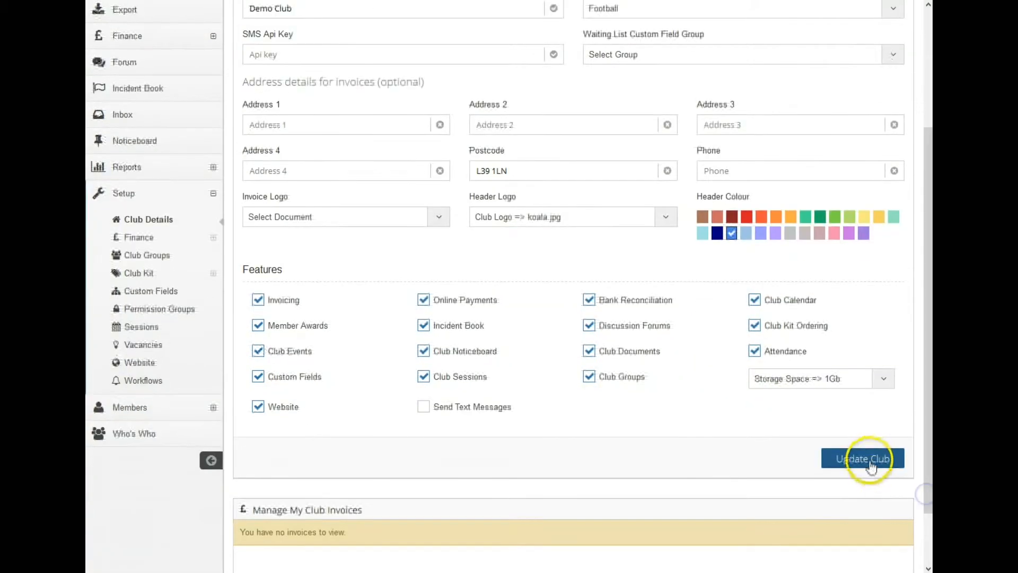
scroll(737, 387, "up", 5)
left_click(150, 70)
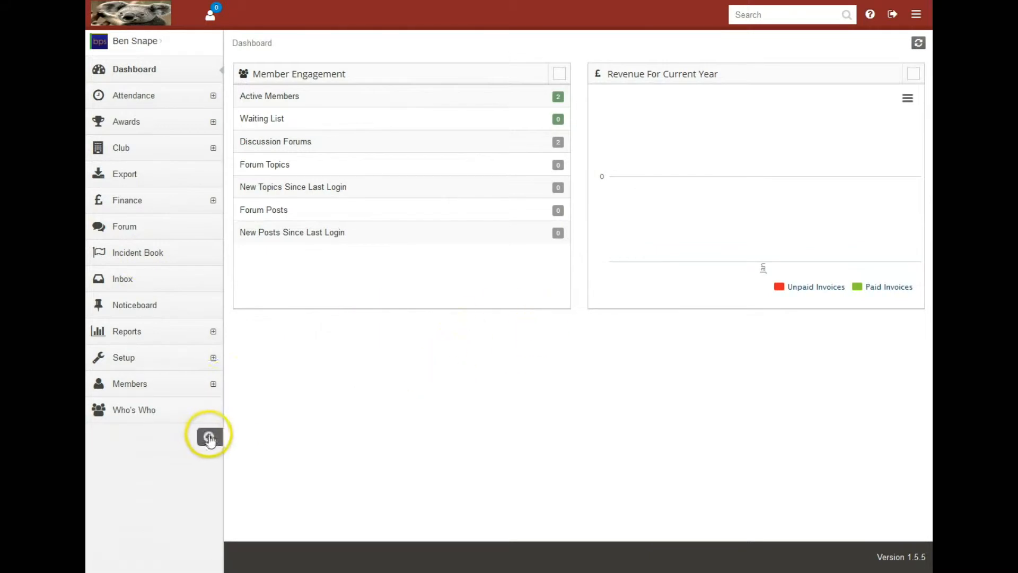
Collapse the side menu to icons, preview the Finance and Awards submenus, and expand the menu again
left_click(206, 437)
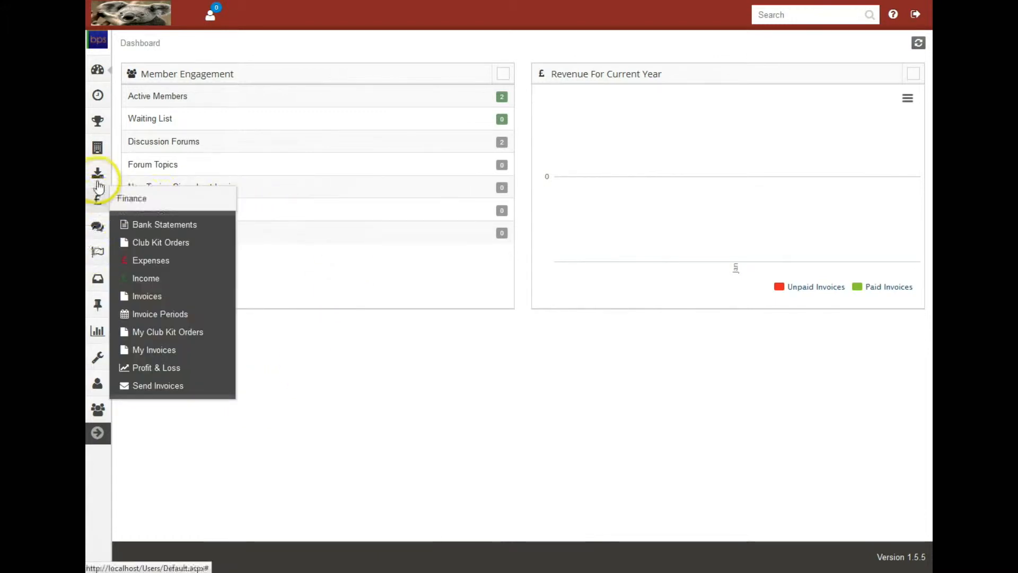
mouse_move(101, 147)
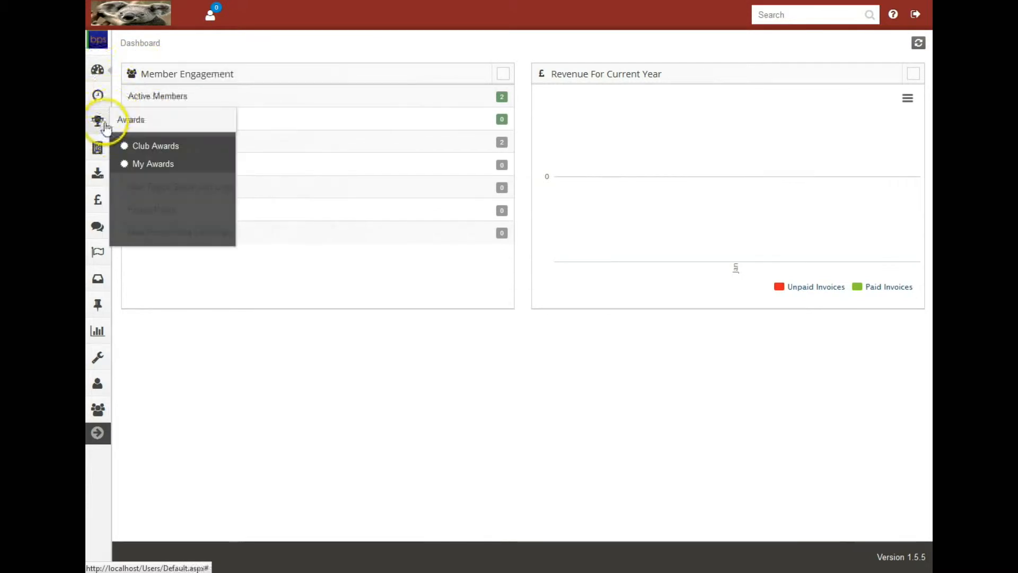
left_click(98, 432)
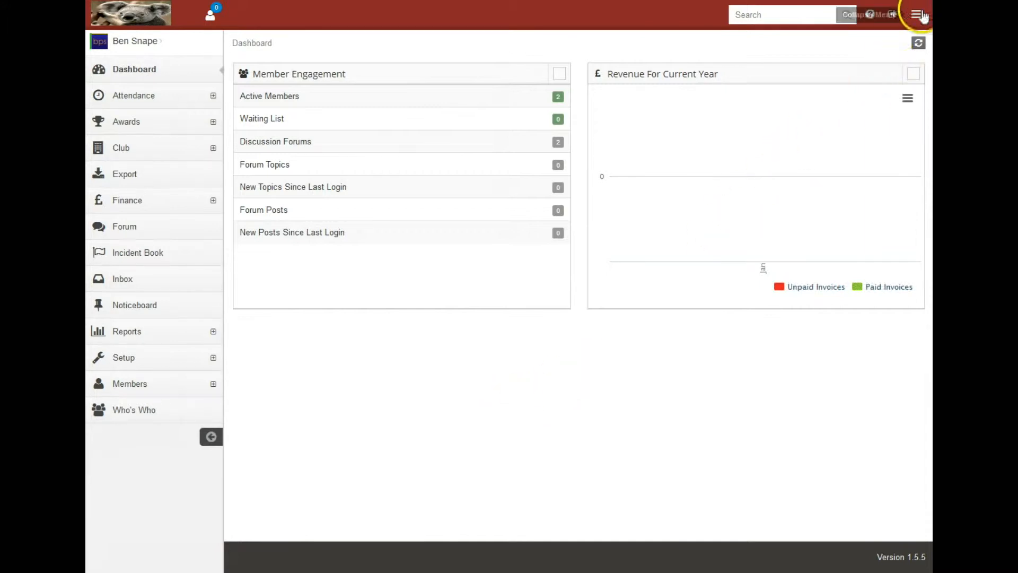
Hide the side menu completely, reveal it temporarily to expand the Club submenu, and restore the full menu
left_click(916, 15)
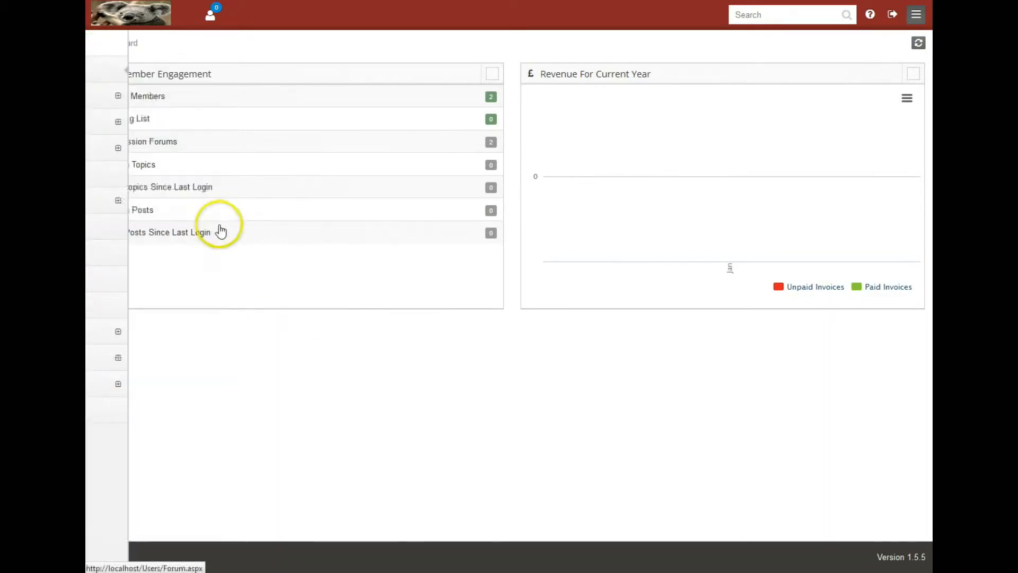
mouse_move(91, 178)
left_click(121, 149)
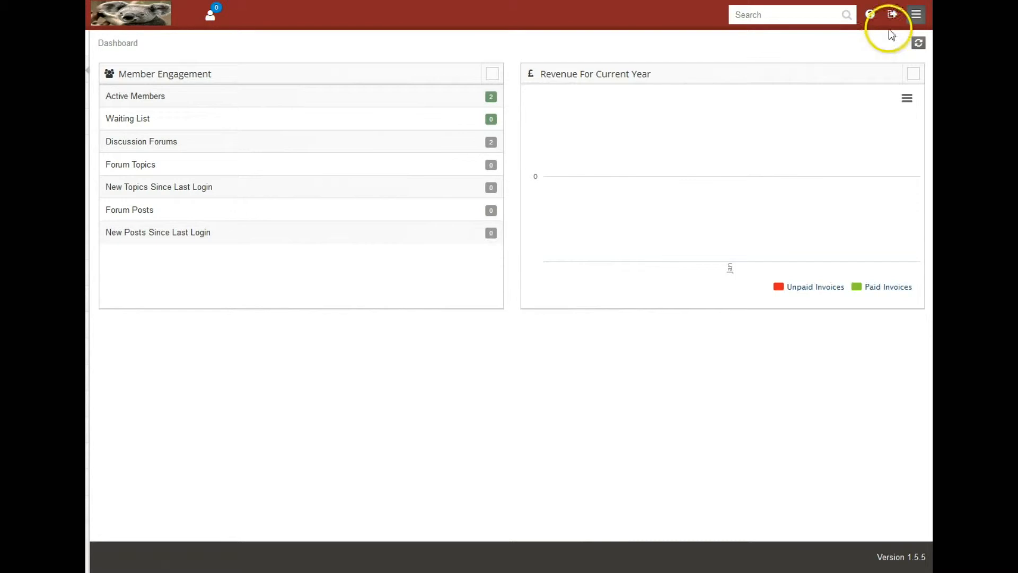
left_click(915, 16)
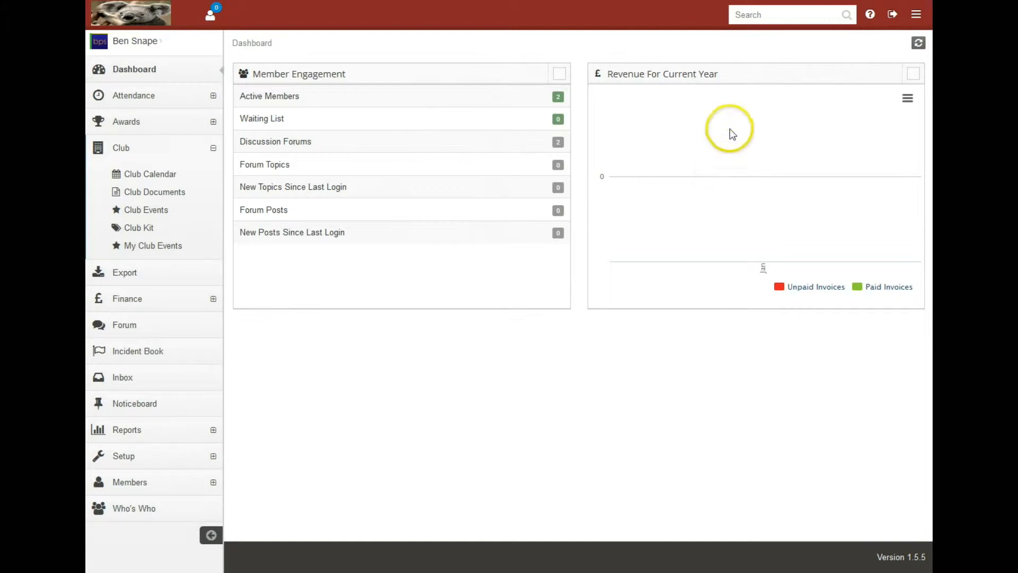
Search the club's members by surname
left_click(750, 14)
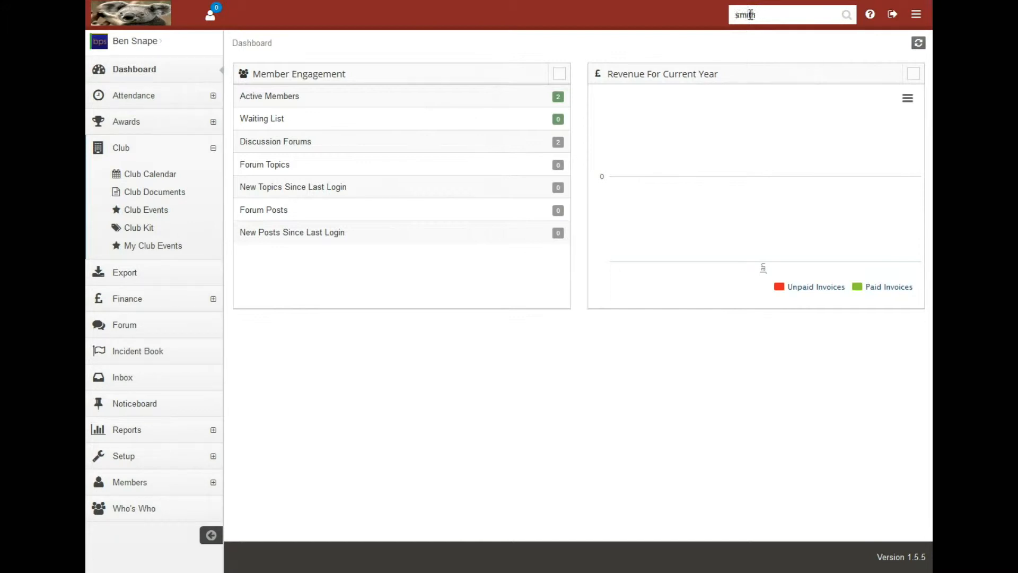
key("Return")
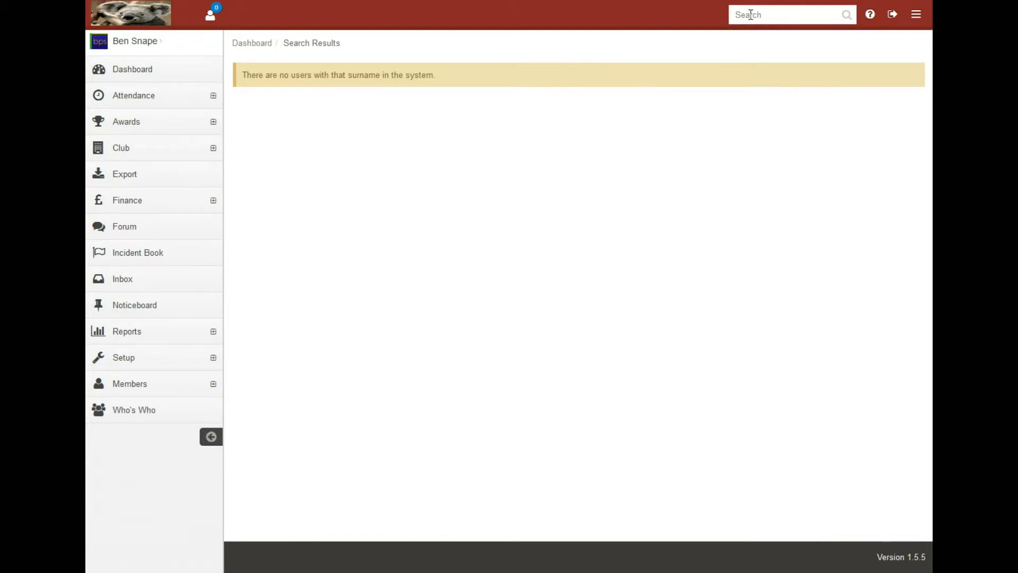
Add the first club group in the club setup, named Level 1 and without a group fee
left_click(175, 357)
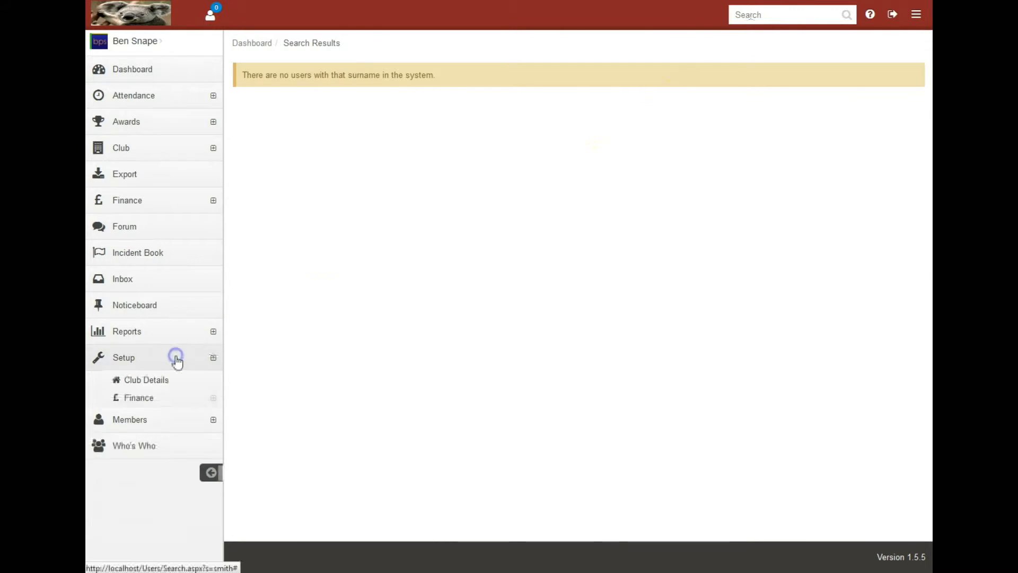
left_click(144, 420)
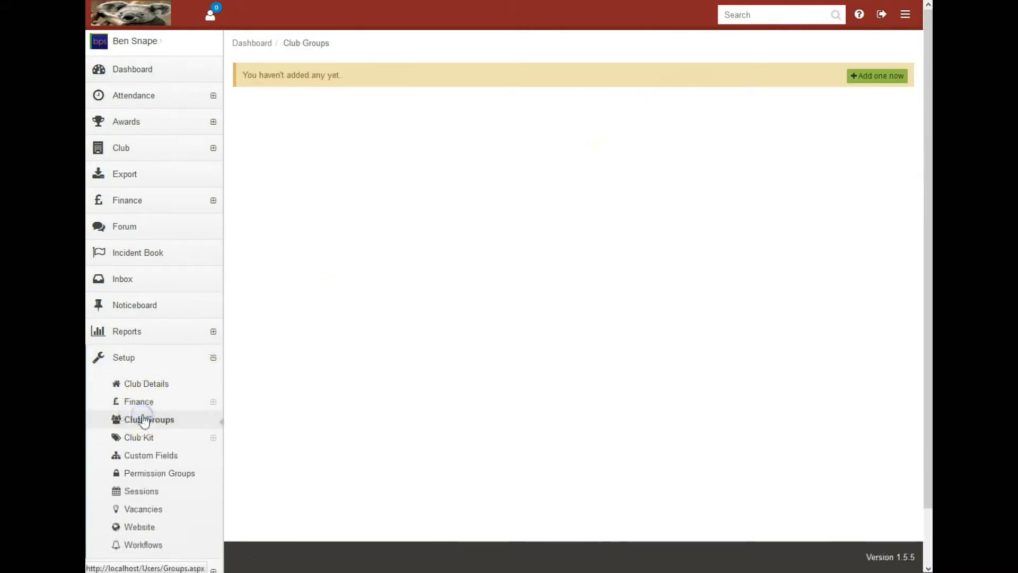
left_click(865, 76)
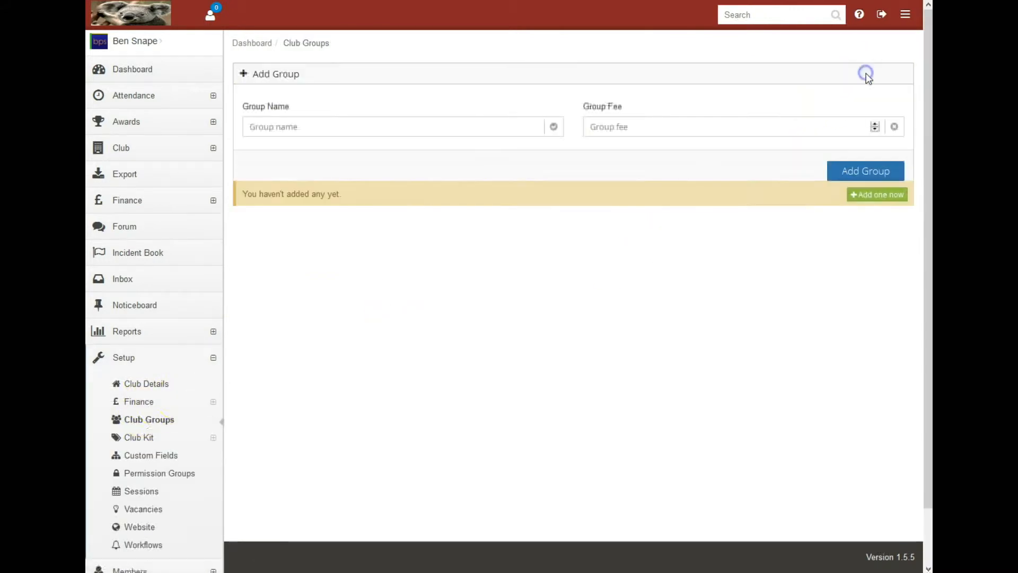
left_click(365, 130)
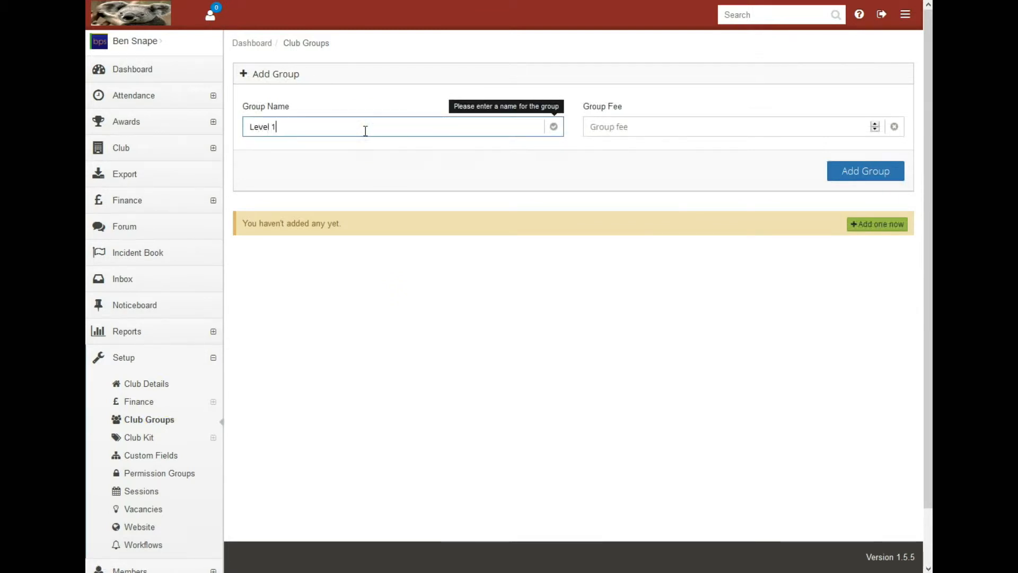
left_click(625, 129)
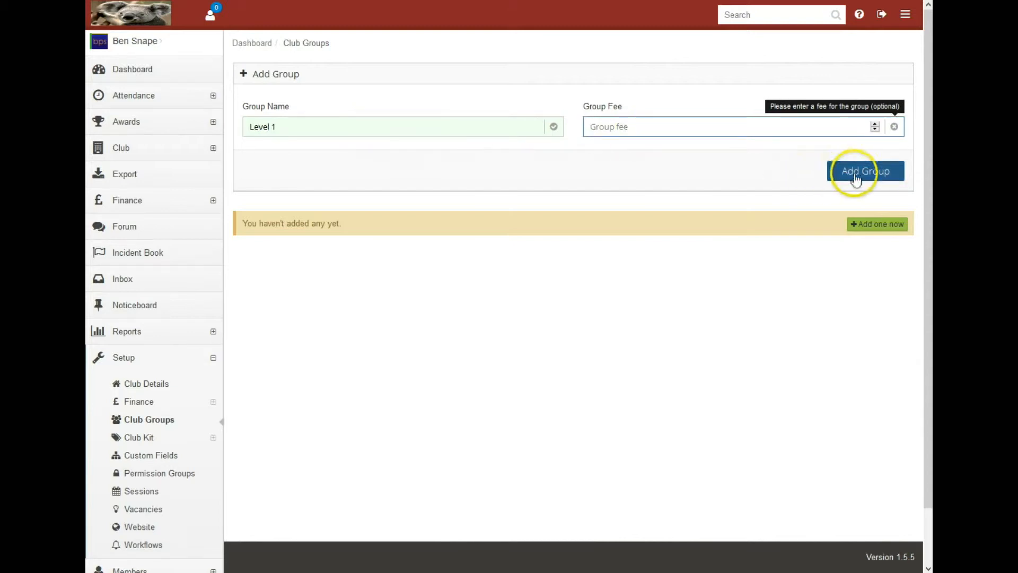
left_click(876, 175)
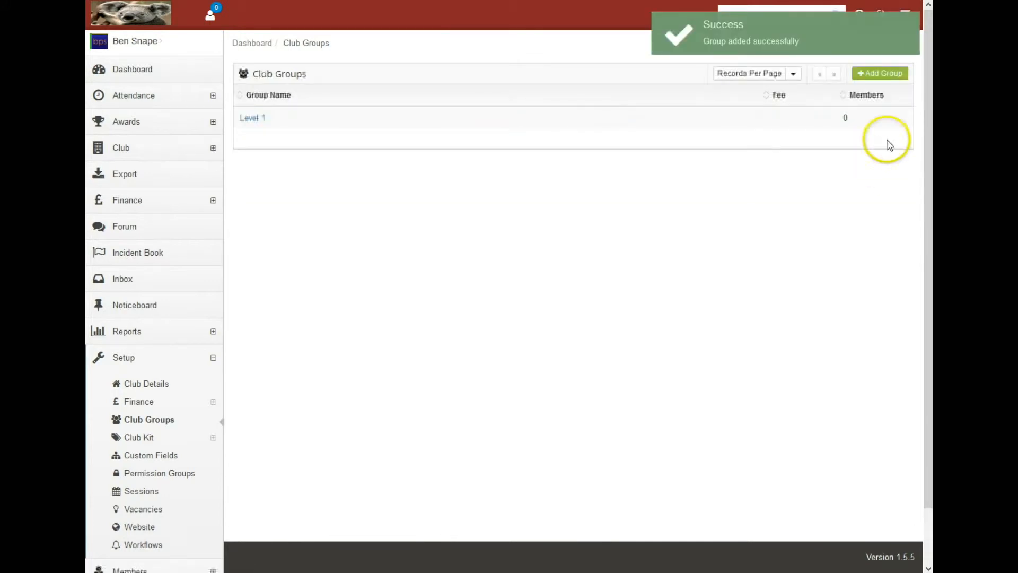
Add a second club group named Level 2 without a fee
left_click(880, 73)
left_click(440, 122)
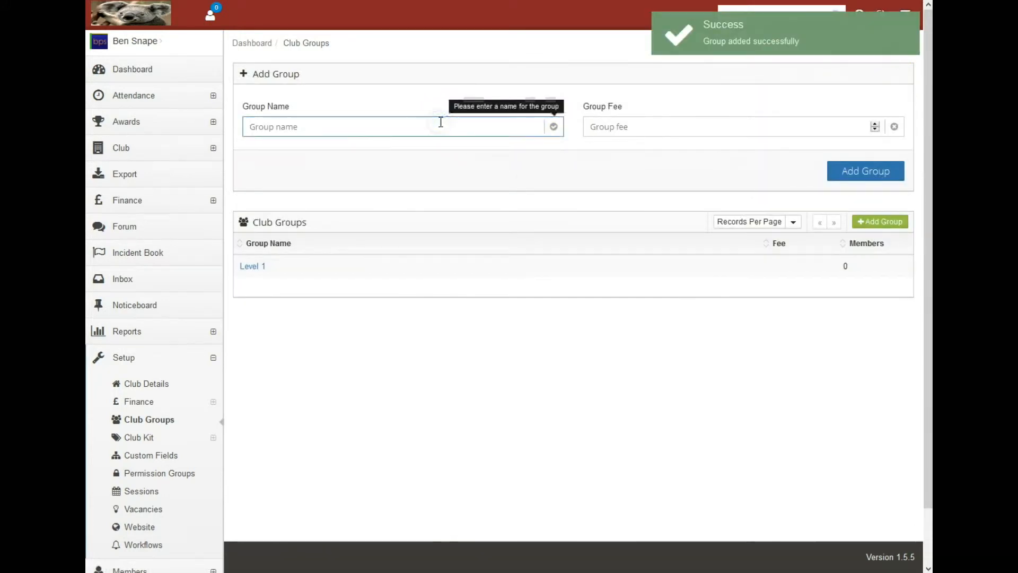
type("Level 2")
left_click(848, 170)
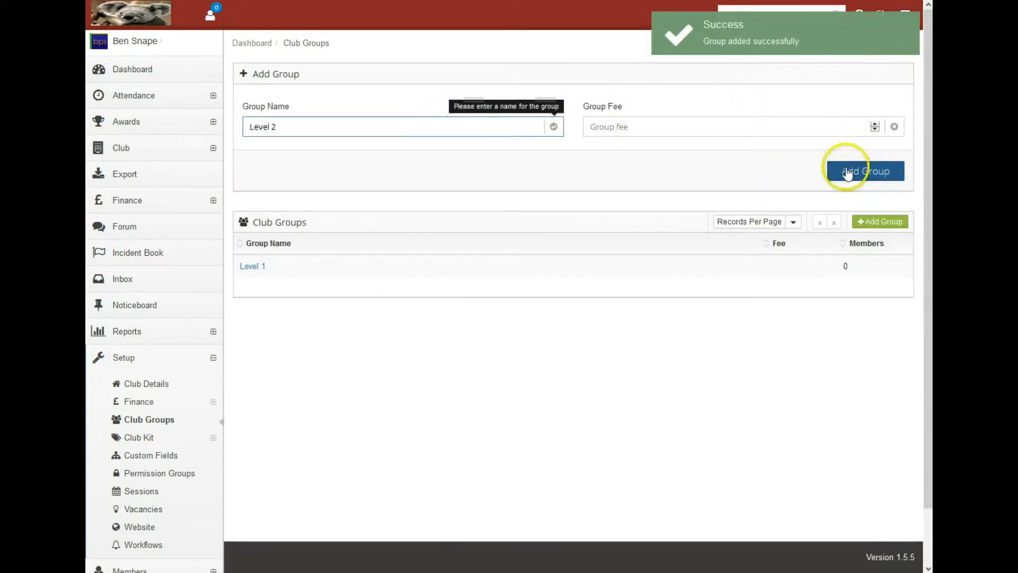
Add two more club groups without fees, named Level 3 and Level 4
left_click(885, 74)
left_click(436, 127)
type("Leve")
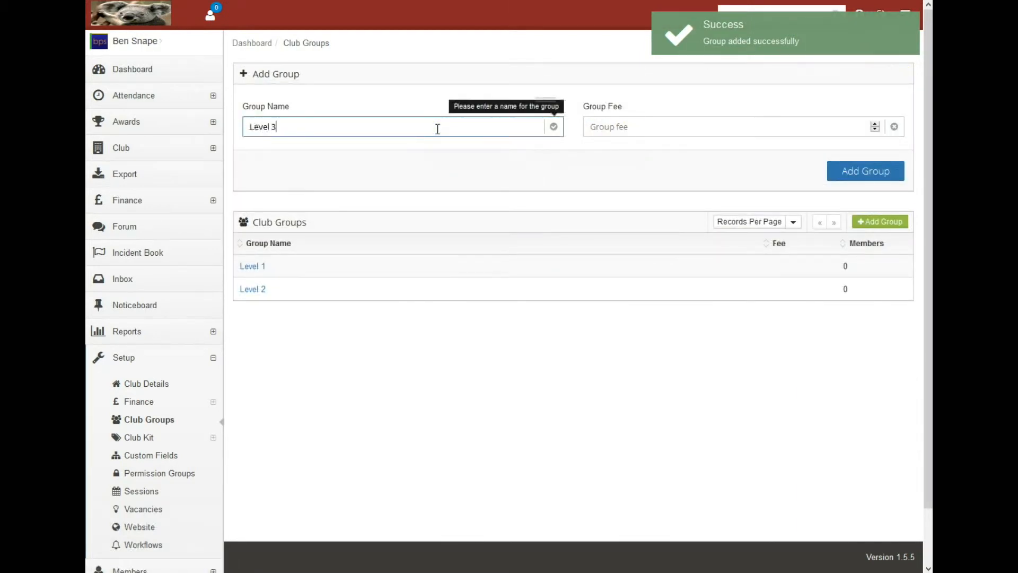
left_click(885, 173)
left_click(880, 73)
left_click(348, 126)
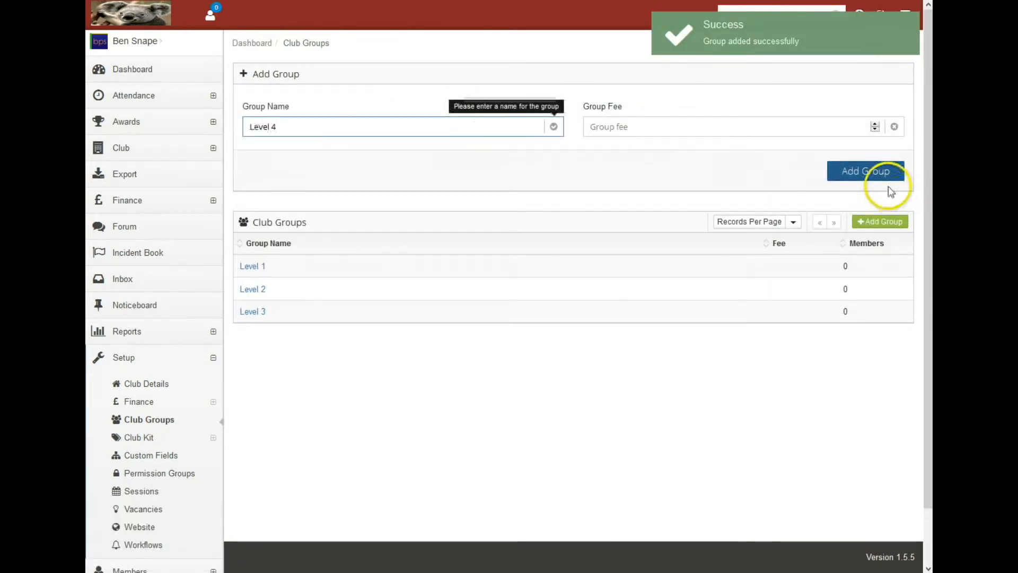
left_click(870, 173)
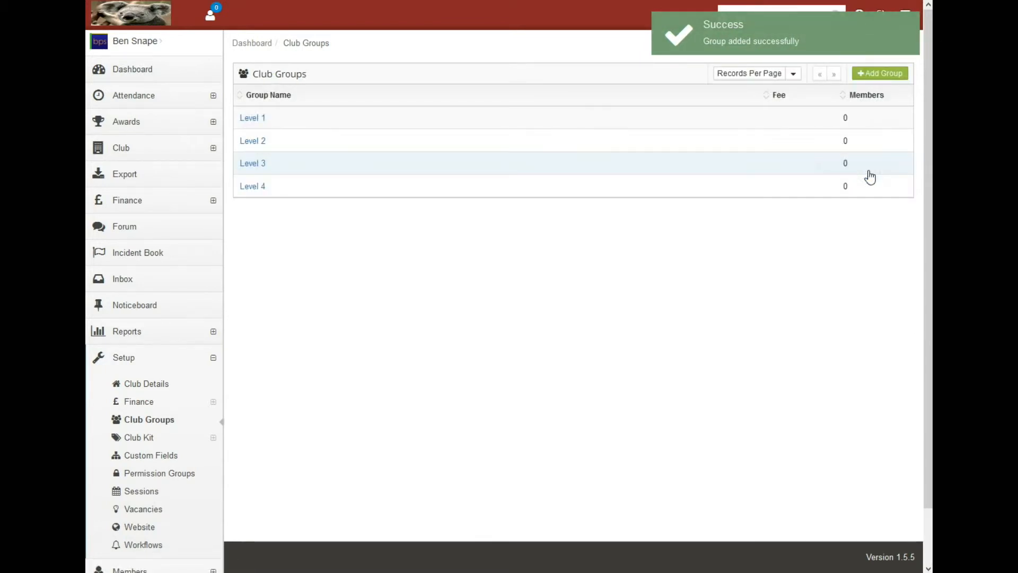
Start a new session in the club setup named Session 1, for Monday, with a maximum of 10 members and no fee
left_click(142, 493)
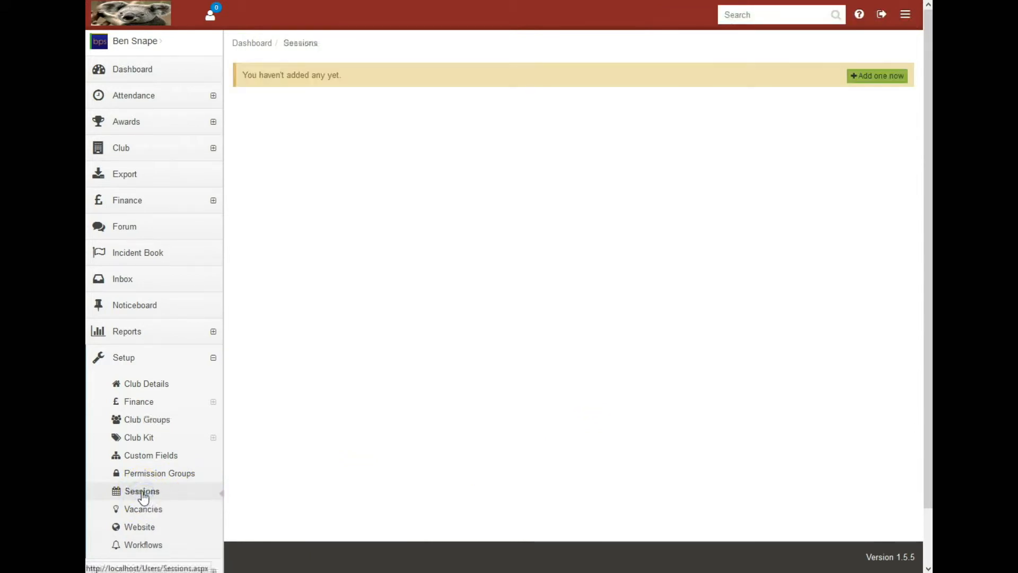
left_click(888, 79)
left_click(289, 129)
type("Session 1")
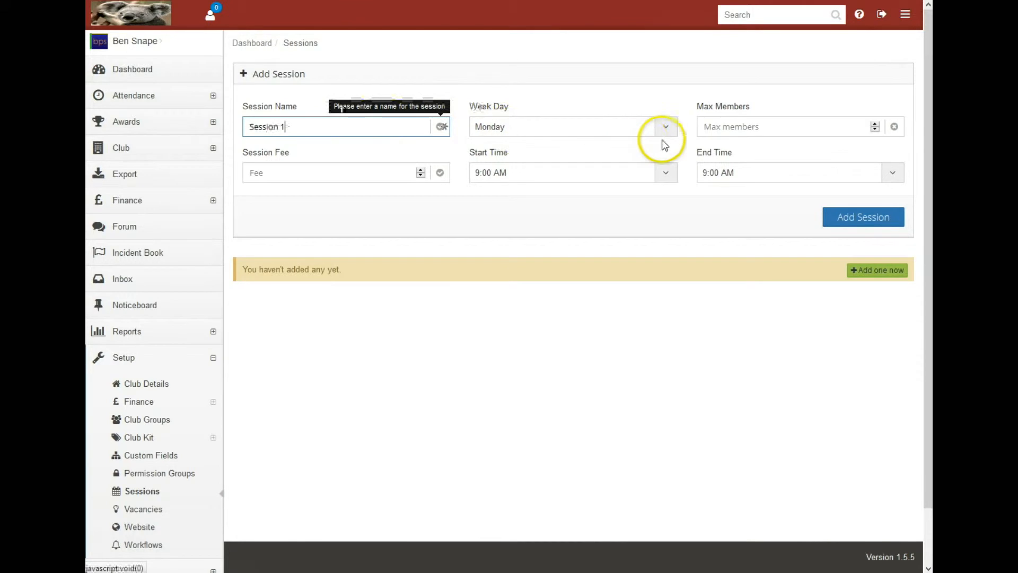
left_click(708, 126)
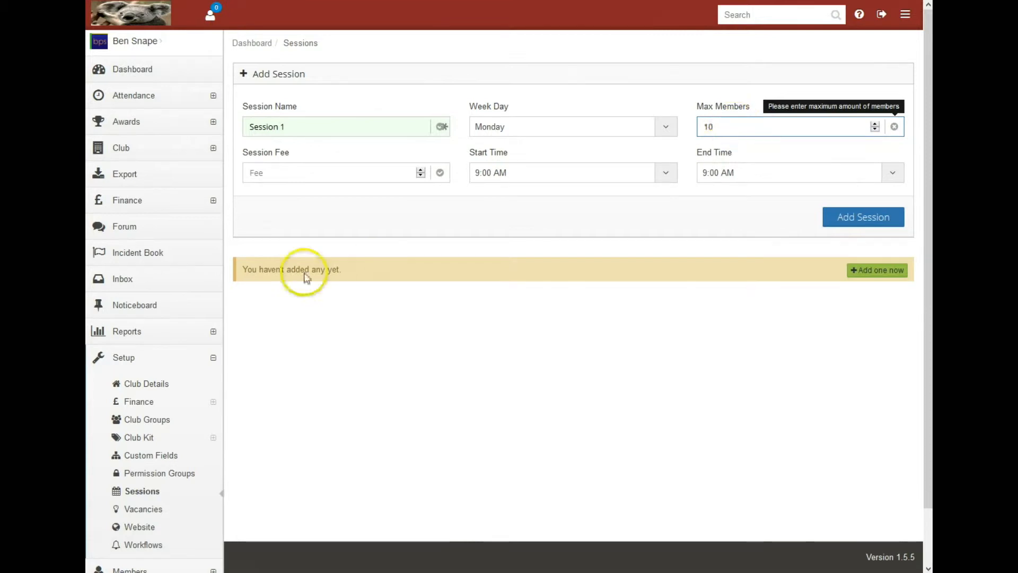
right_click(304, 173)
left_click(287, 173)
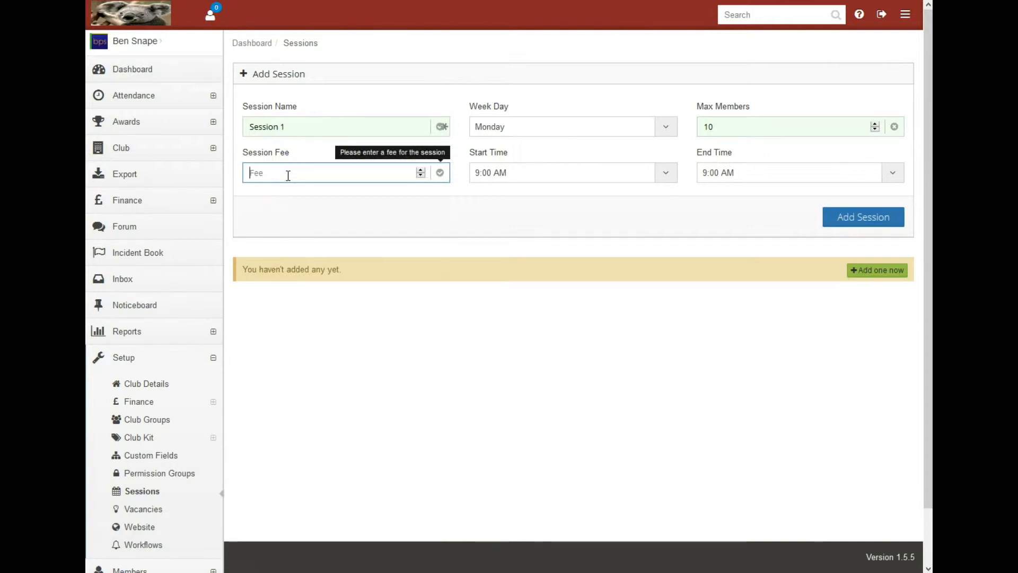
Set the start time of Session 1 to 6:00 PM
left_click(497, 172)
scroll(525, 278, "down", 8)
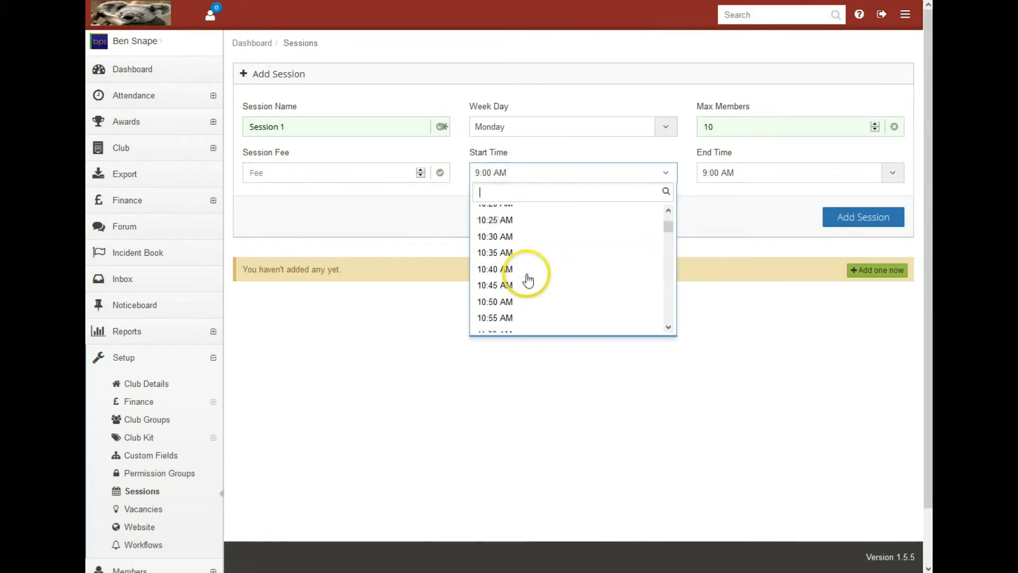
left_click_drag(666, 230, 677, 262)
scroll(636, 261, "up", 2)
left_click(552, 244)
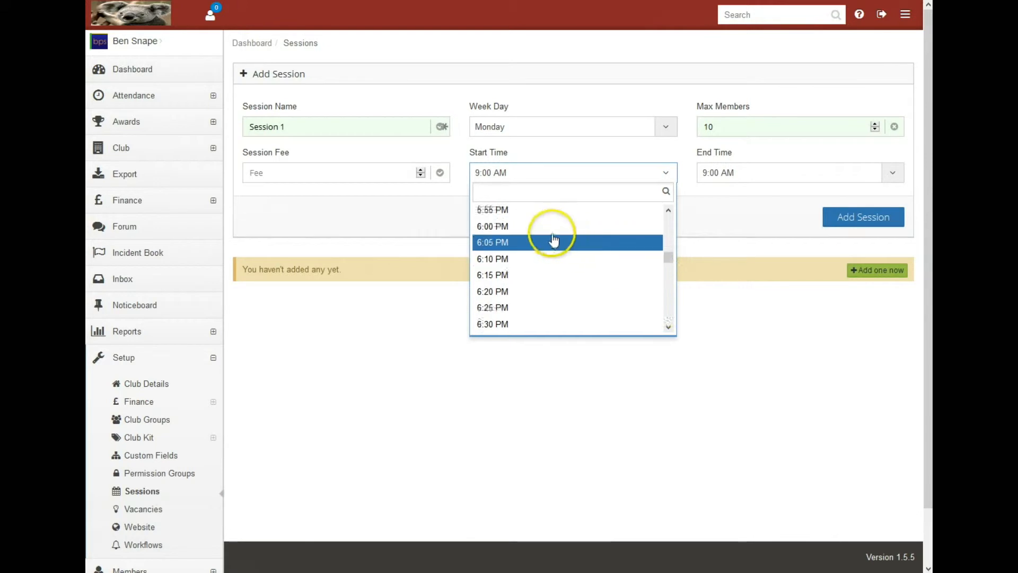
Set the end time of Session 1 to 9:00 PM and add the session
left_click(856, 183)
left_click(891, 173)
left_click_drag(895, 218, 888, 268)
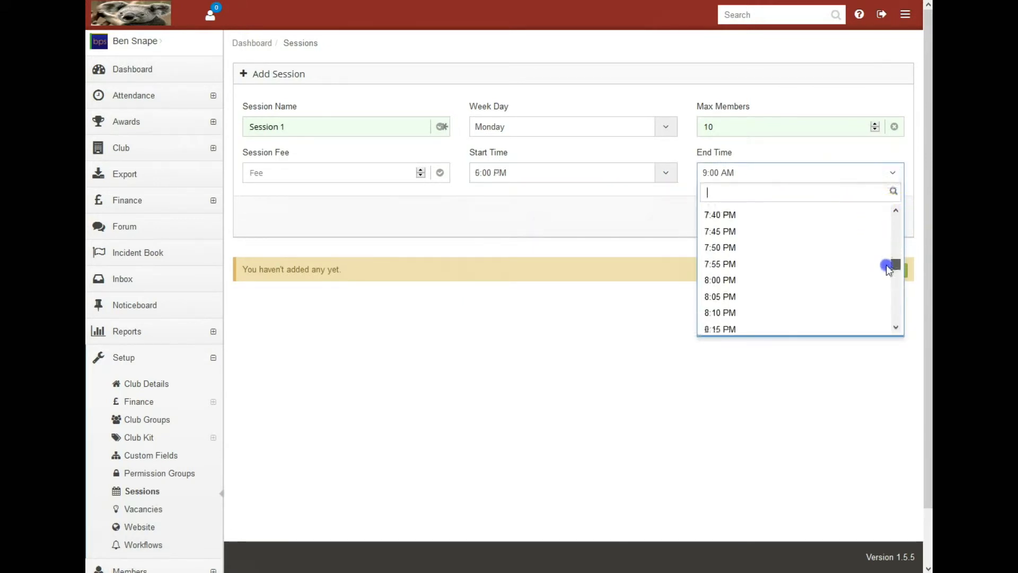
scroll(743, 315, "down", 3)
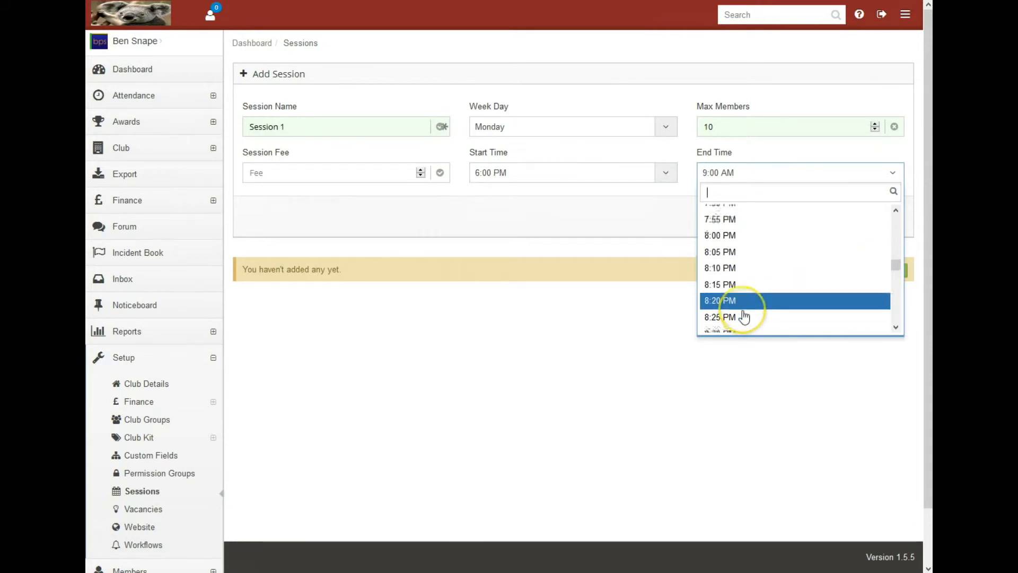
scroll(744, 316, "down", 6)
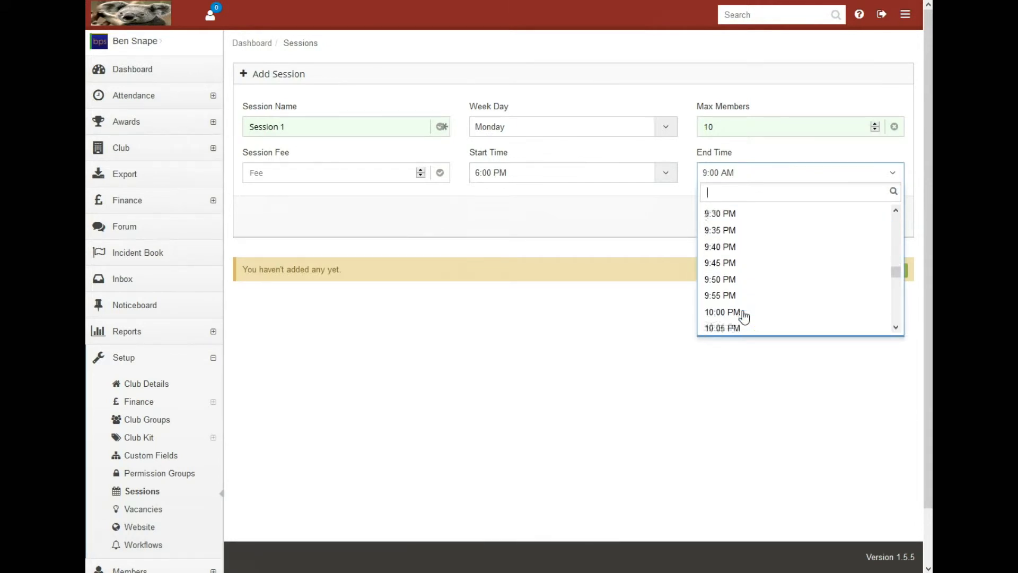
left_click(897, 212)
left_click(896, 212)
left_click(750, 217)
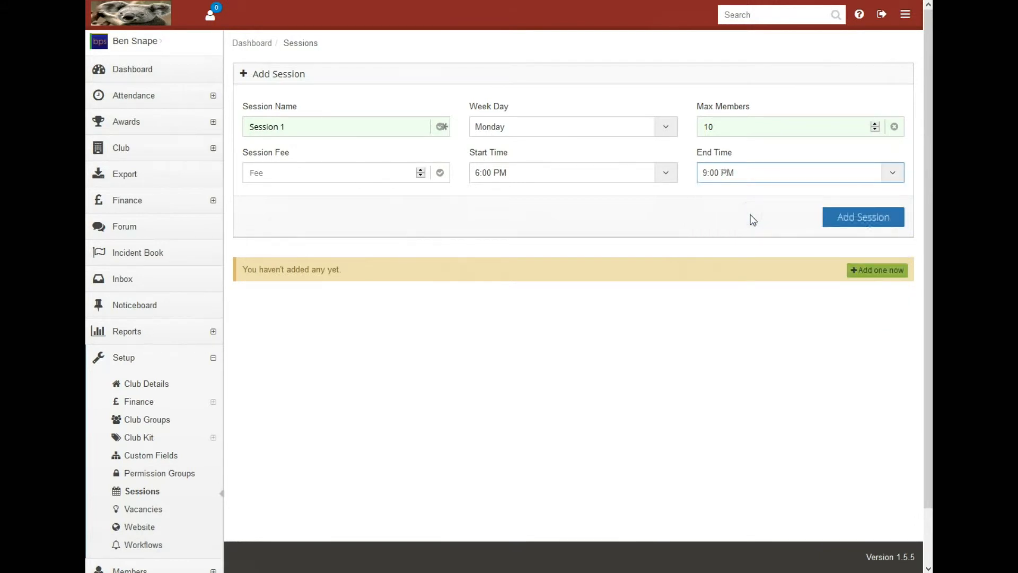
left_click(852, 223)
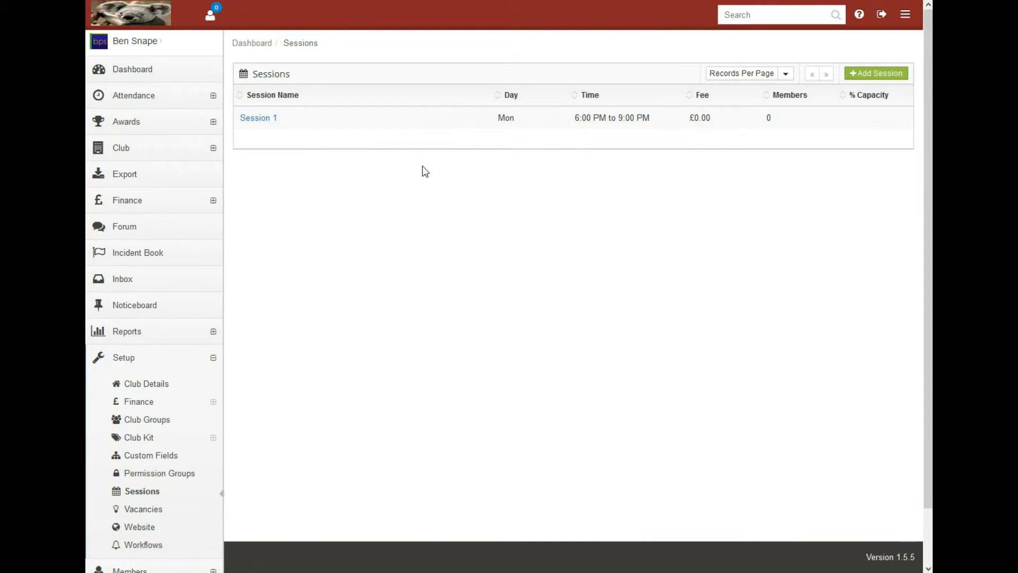
Start a new permission group in the club setup and title it Members
left_click(186, 473)
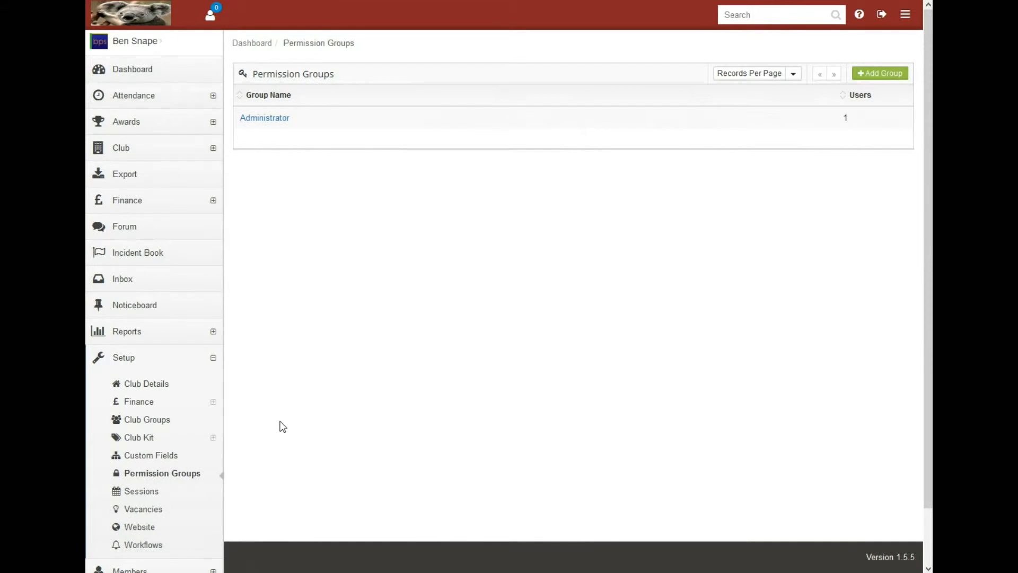
left_click(467, 280)
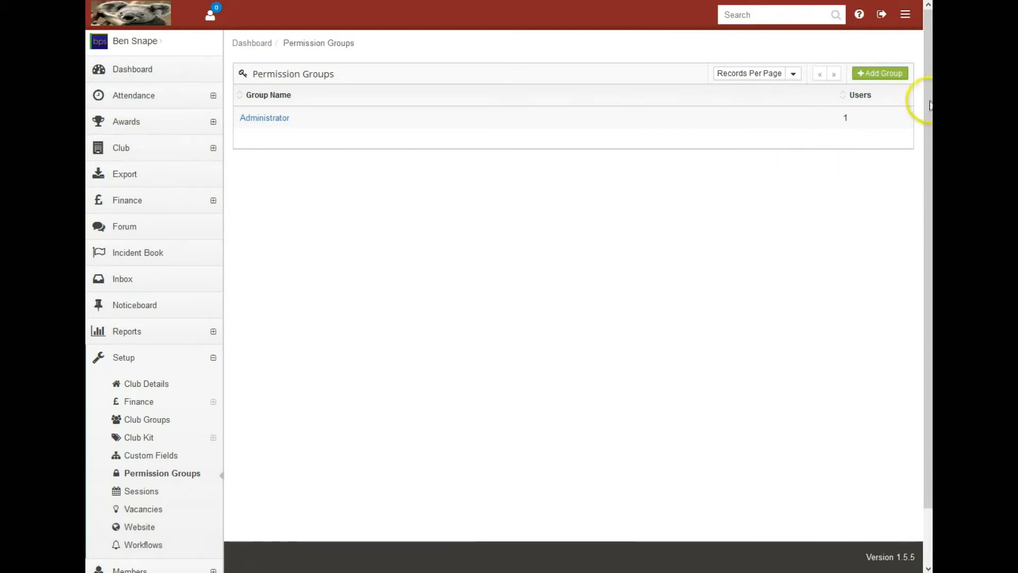
left_click(885, 75)
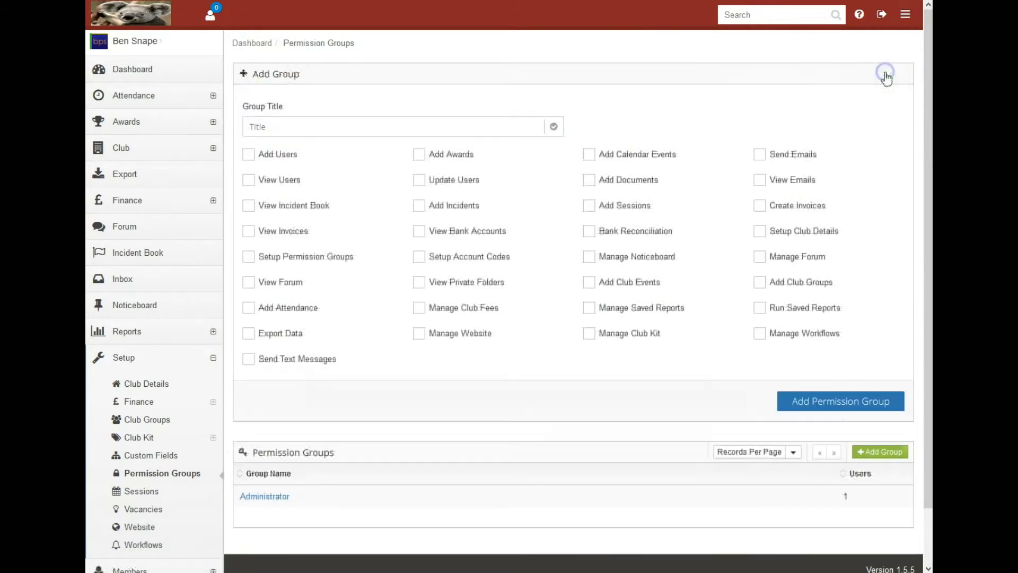
left_click(324, 125)
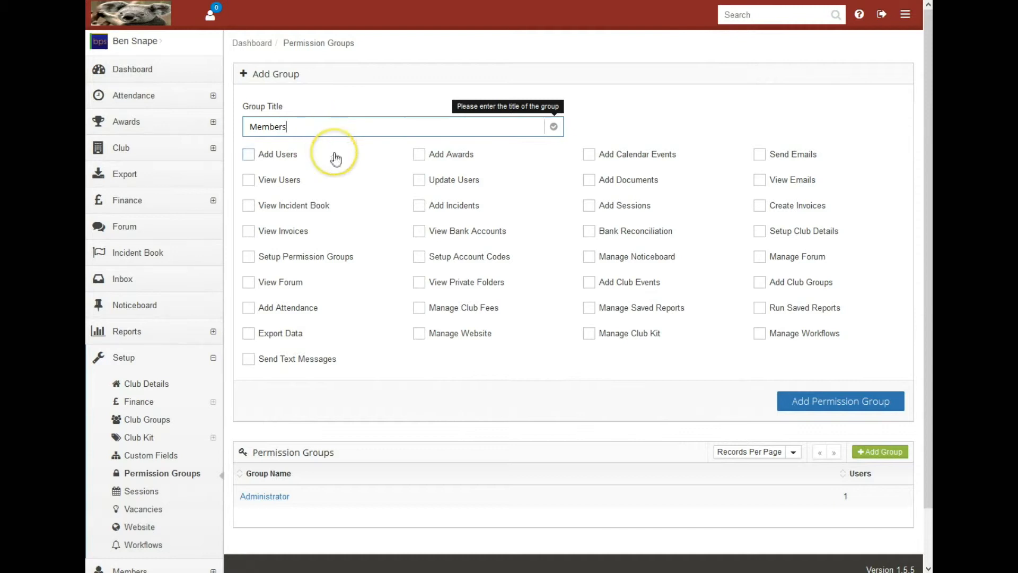
left_click(247, 153)
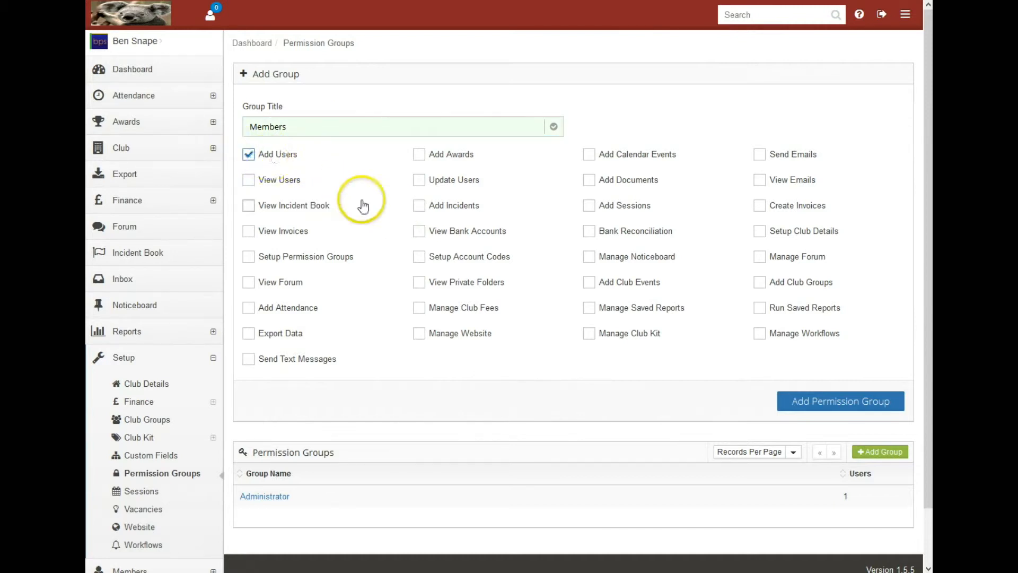
left_click(418, 155)
left_click(417, 155)
left_click(248, 155)
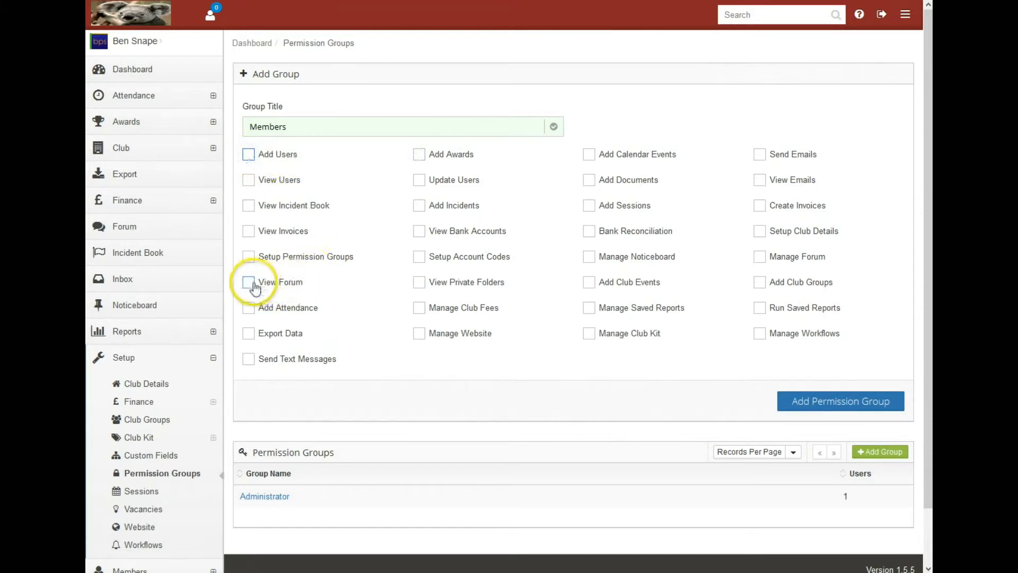
Grant the Members permission group only the View Forum permission and add the group
left_click(249, 283)
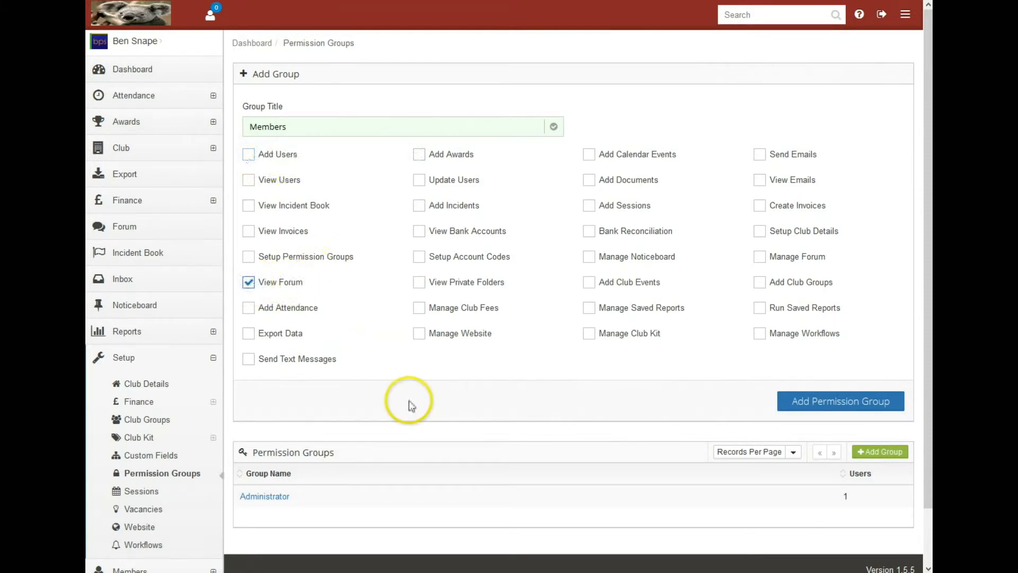
left_click(799, 402)
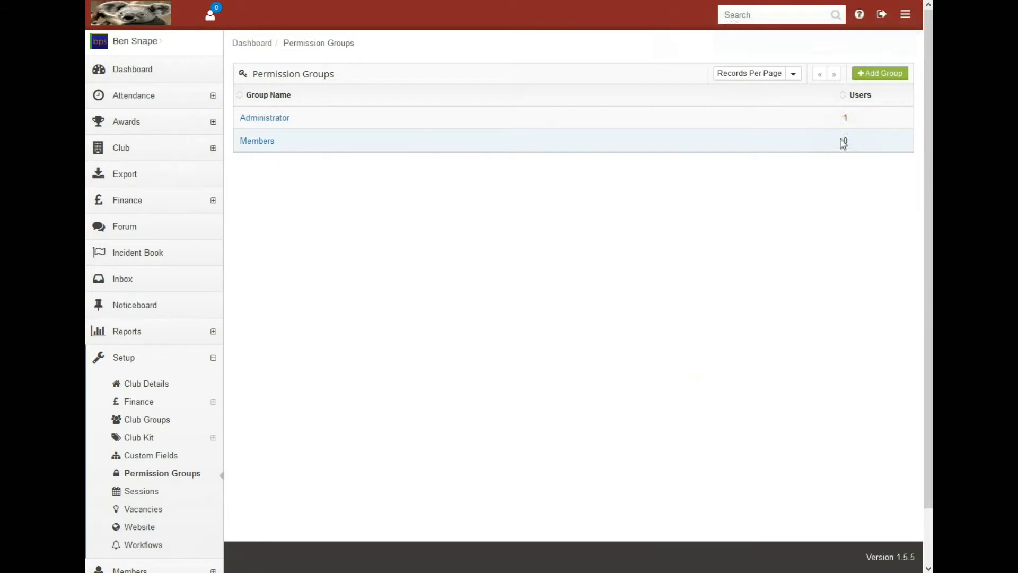
View the club's members list, open and close the form for adding a member, and open the member import form
left_click(145, 358)
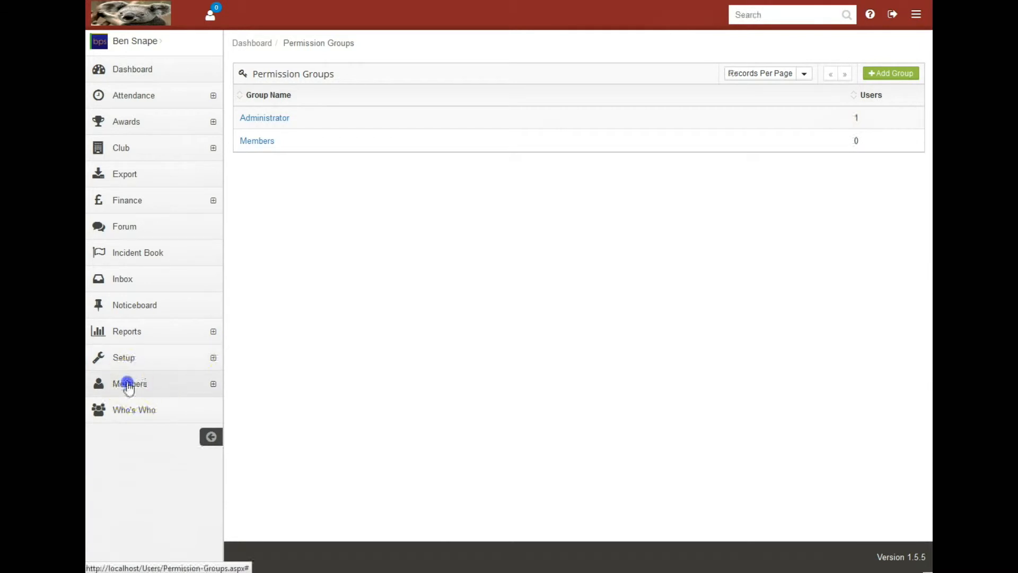
left_click(129, 384)
left_click(156, 411)
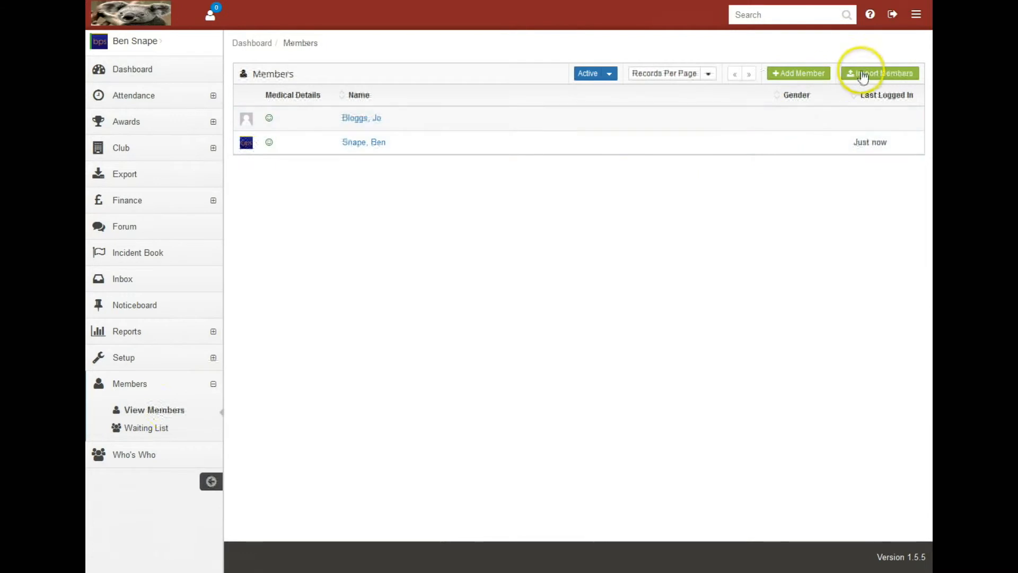
left_click(793, 75)
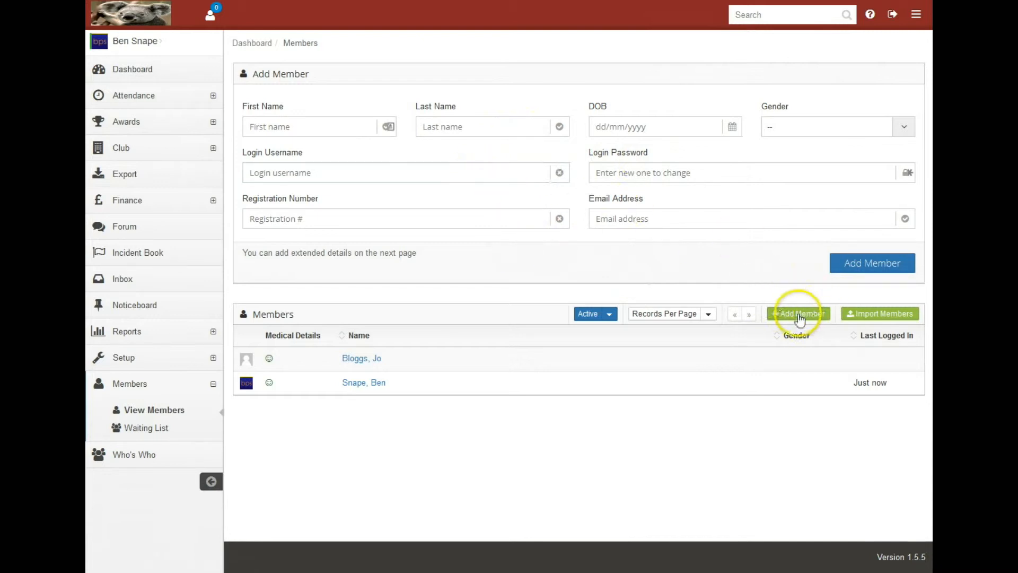
left_click(797, 314)
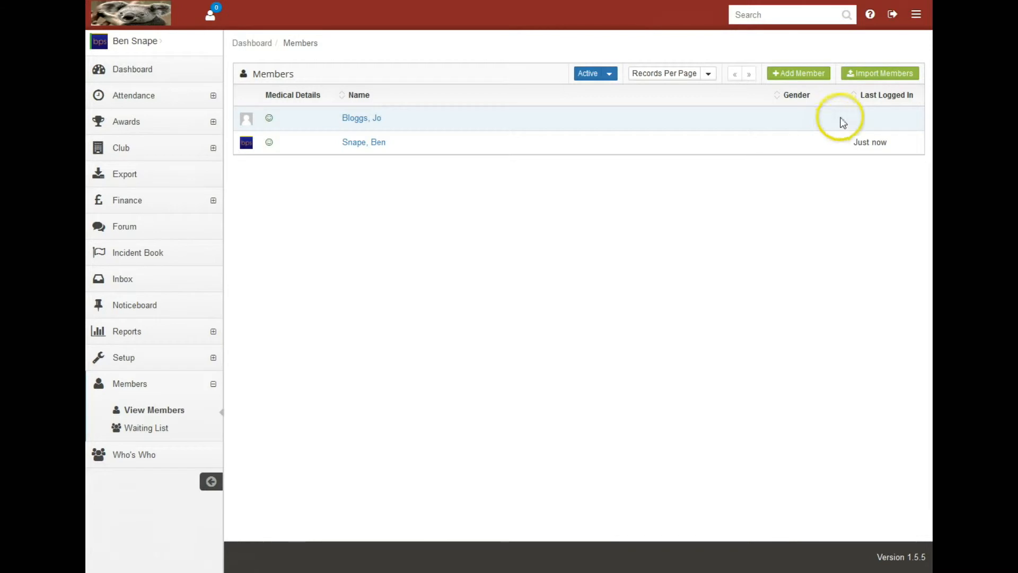
left_click(888, 78)
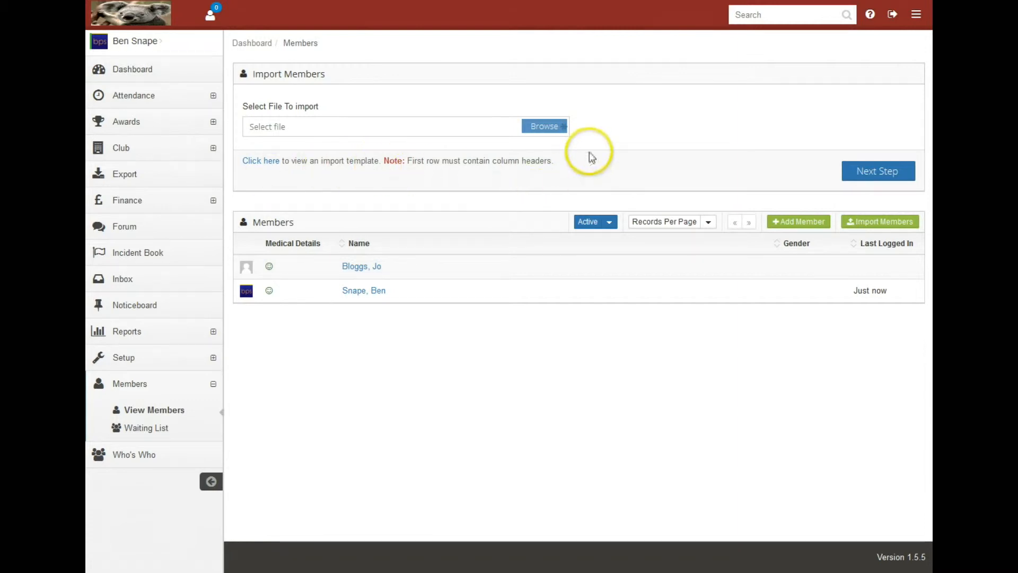
Choose MMC-test-data.xlsx as the member import file and continue to the column matching
left_click(566, 130)
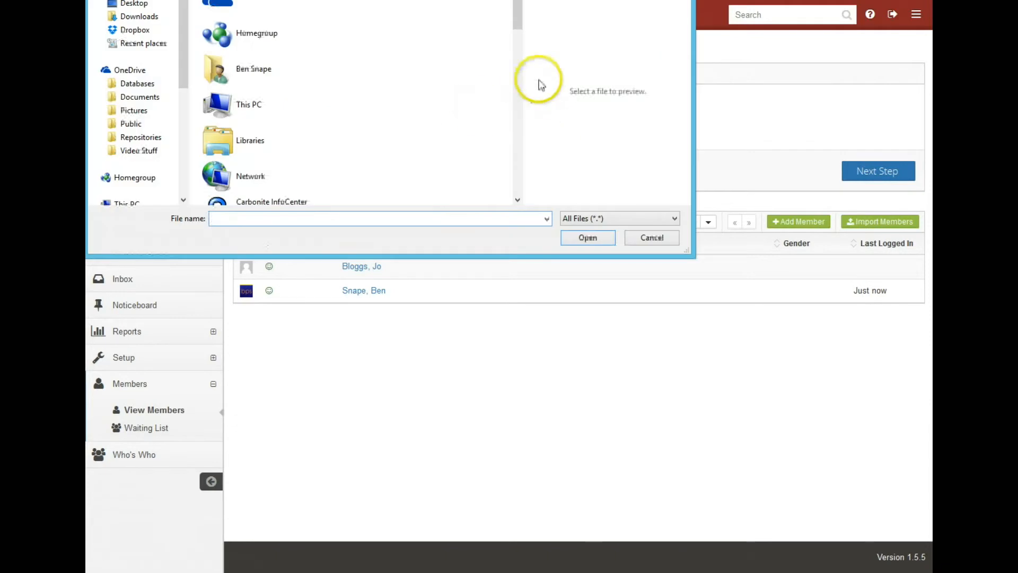
left_click_drag(520, 29, 536, 164)
double_click(269, 107)
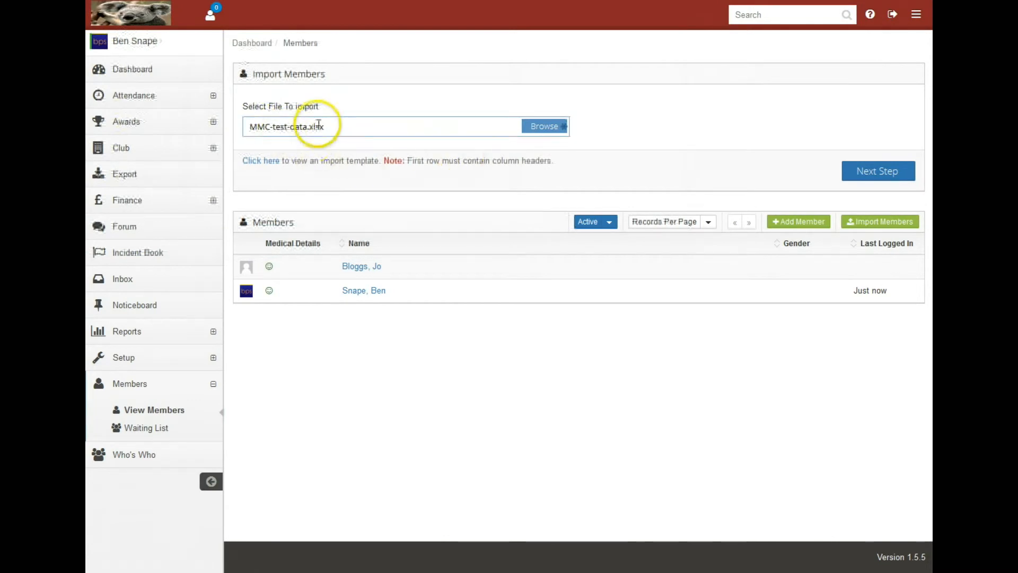
left_click(863, 170)
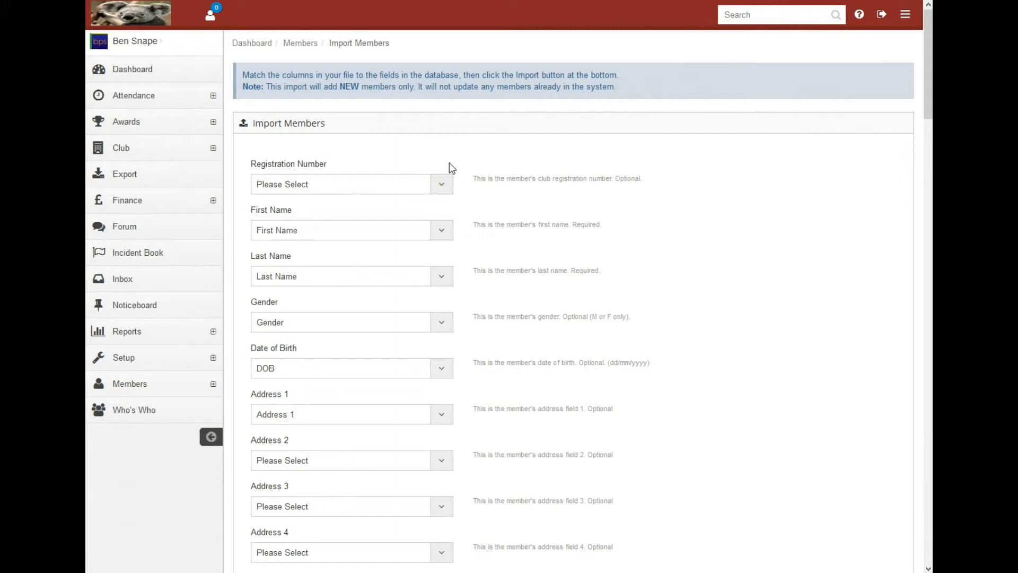
Examine how the file's columns are matched to the member fields, including the available choices for Registration Number, permission group, club groups and sessions
left_click(295, 277)
left_click(590, 297)
left_click(345, 416)
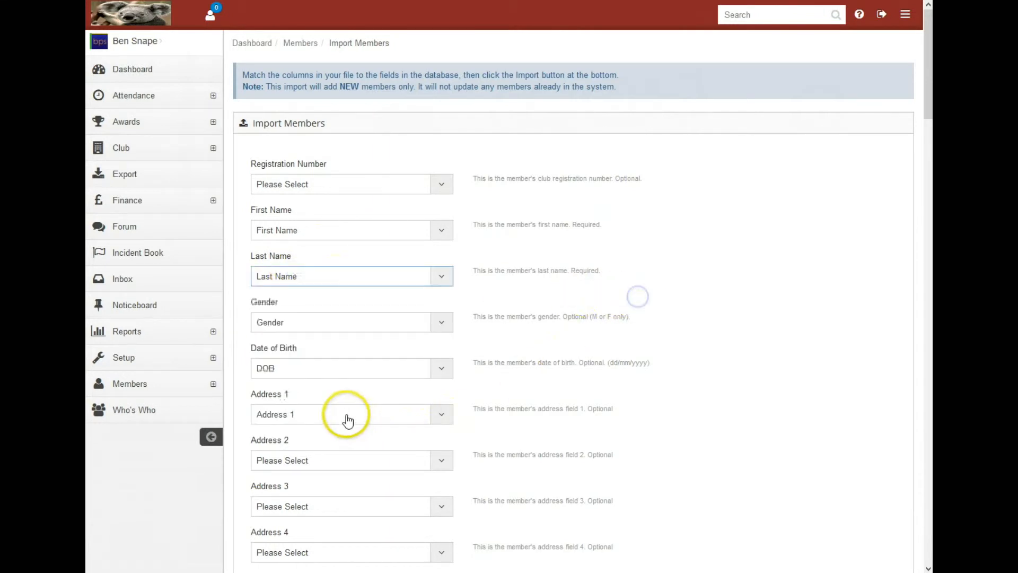
left_click(634, 368)
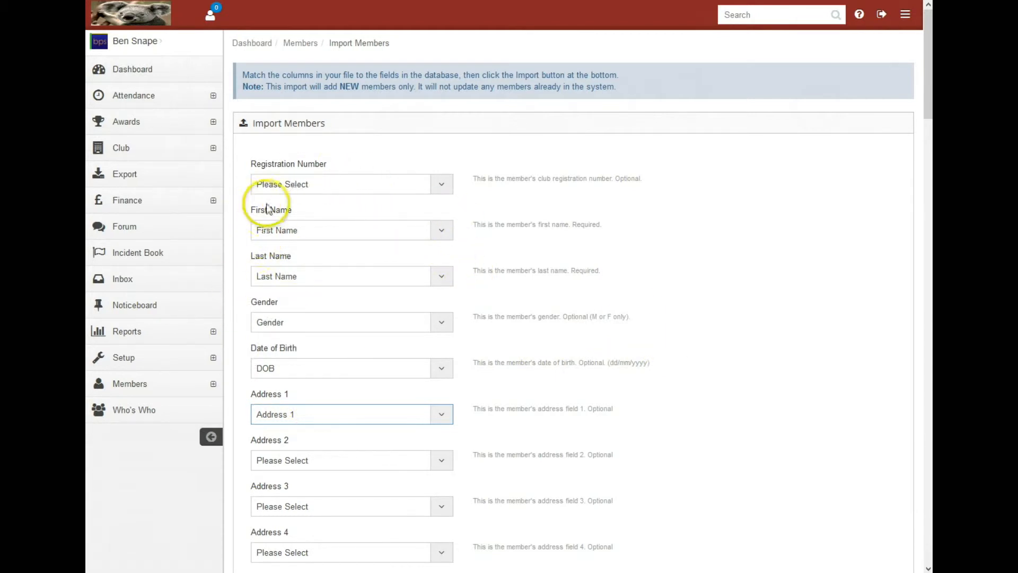
left_click(301, 184)
scroll(297, 249, "down", 1)
scroll(300, 254, "up", 1)
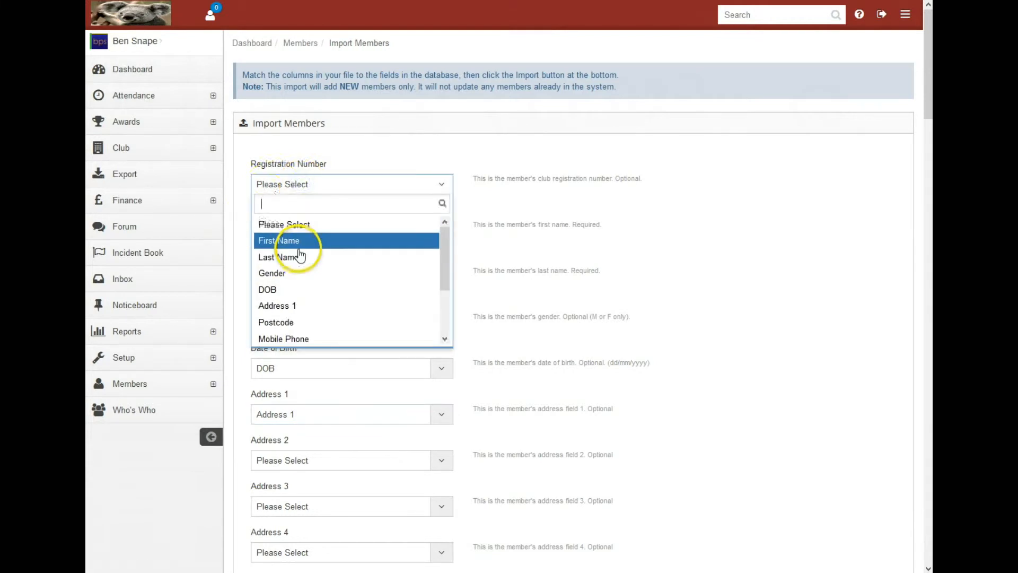
left_click(276, 224)
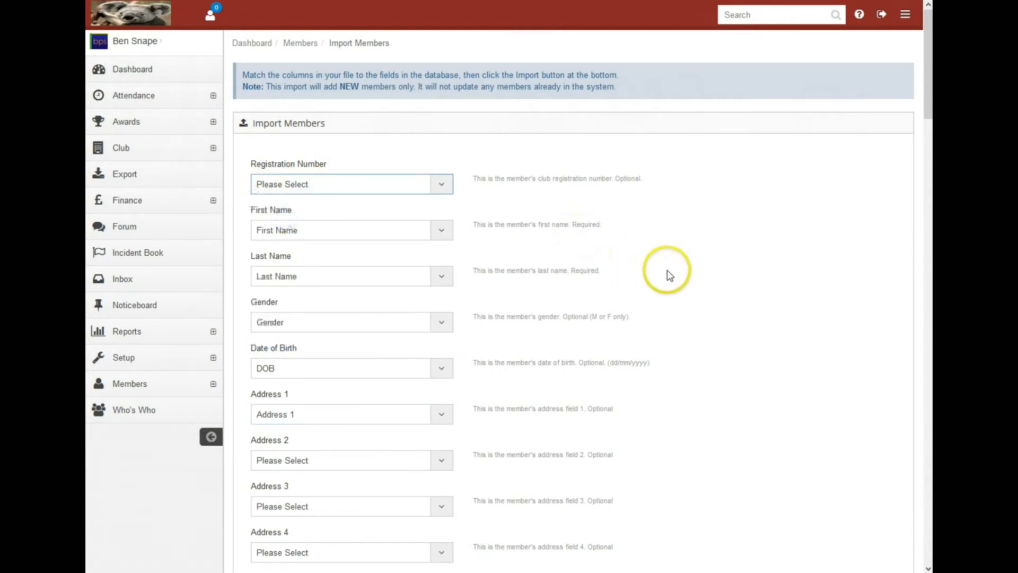
left_click_drag(927, 94, 917, 261)
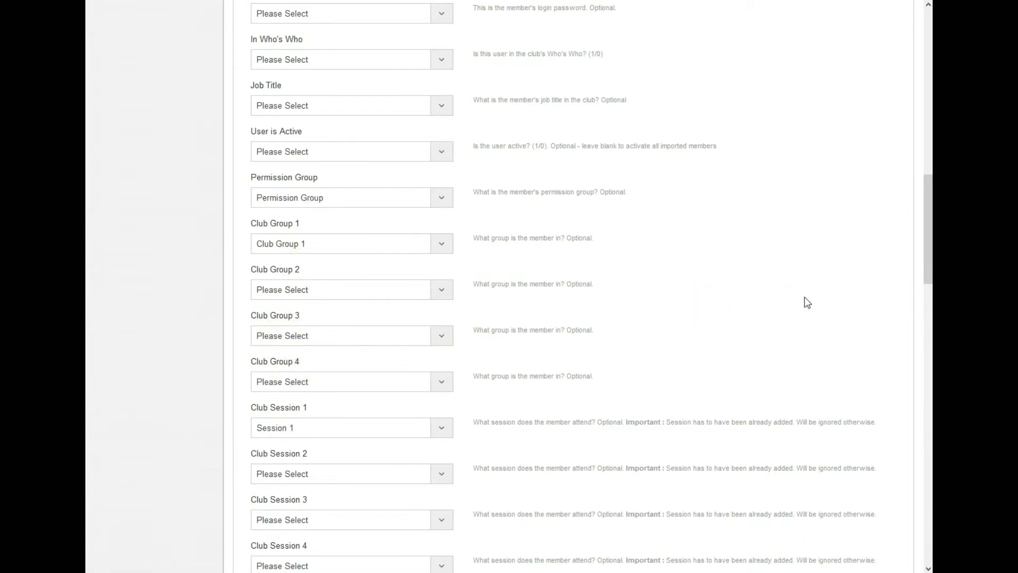
scroll(748, 314, "down", 4)
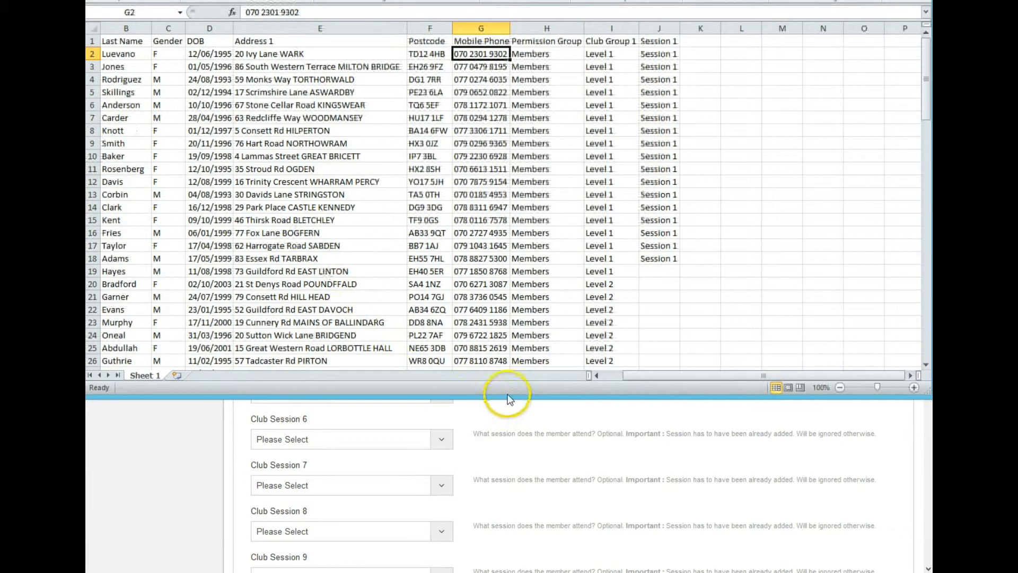
Examine the source spreadsheet's Club Group 1, Permission Group and Session 1 columns and a single member's row in Excel
left_click_drag(504, 396, 504, 572)
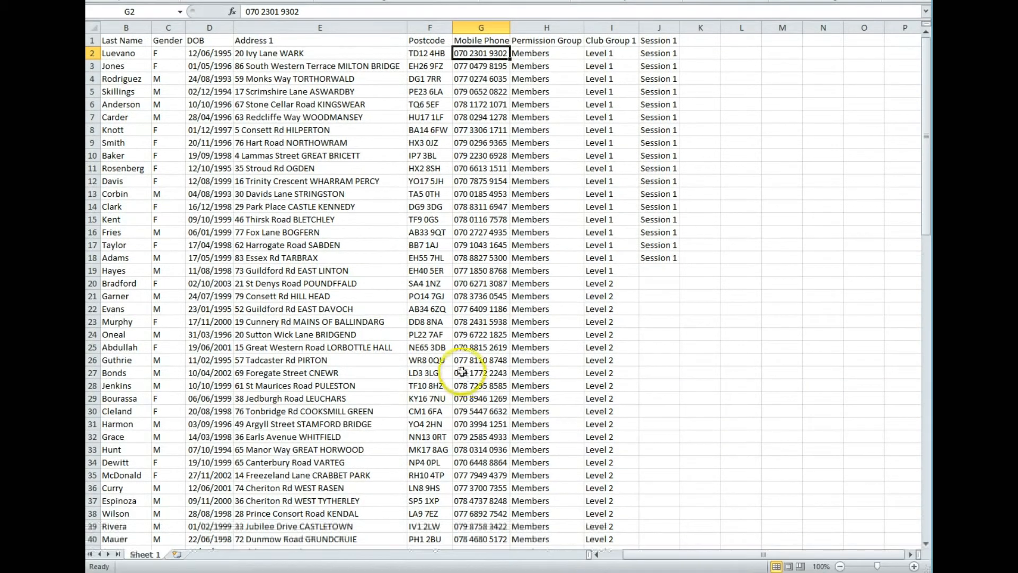
left_click(600, 53)
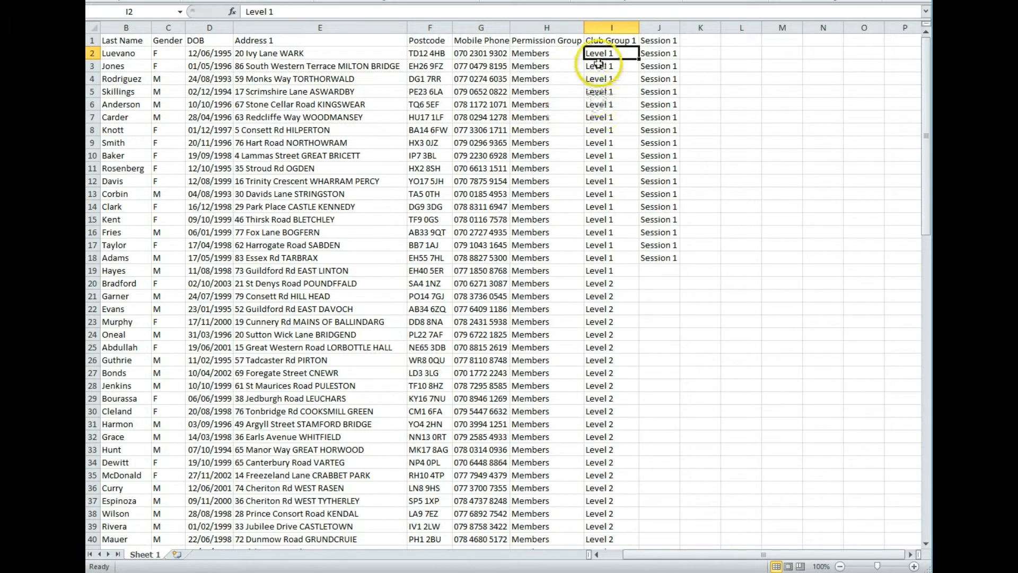
left_click(602, 296)
scroll(595, 443, "down", 10)
scroll(589, 441, "up", 10)
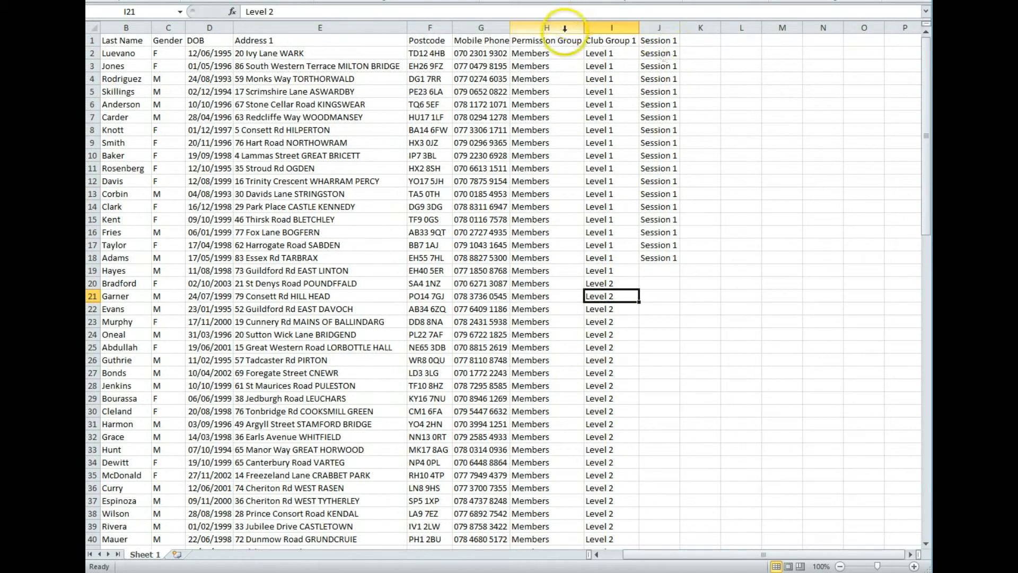
left_click(529, 105)
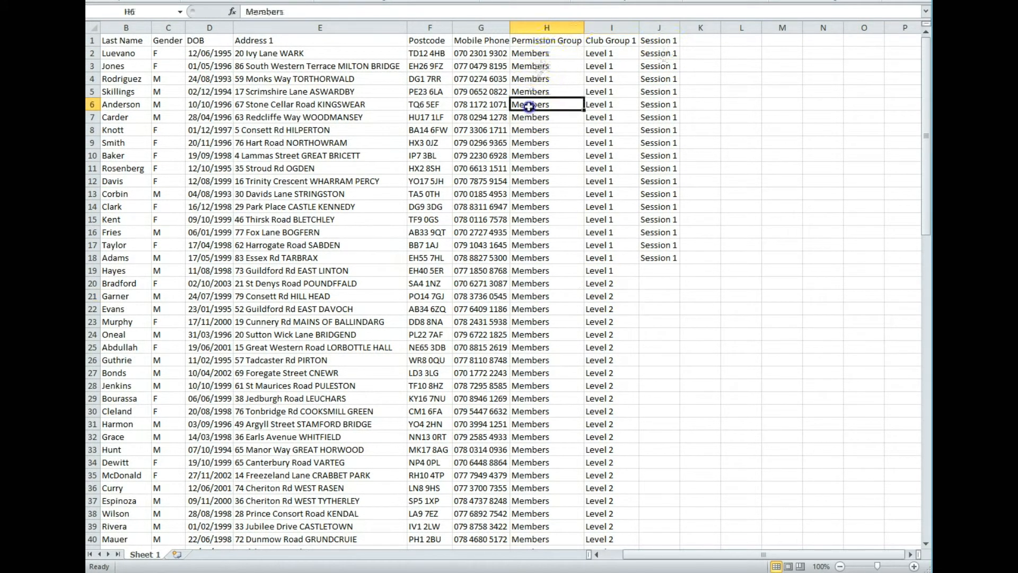
scroll(559, 229, "down", 11)
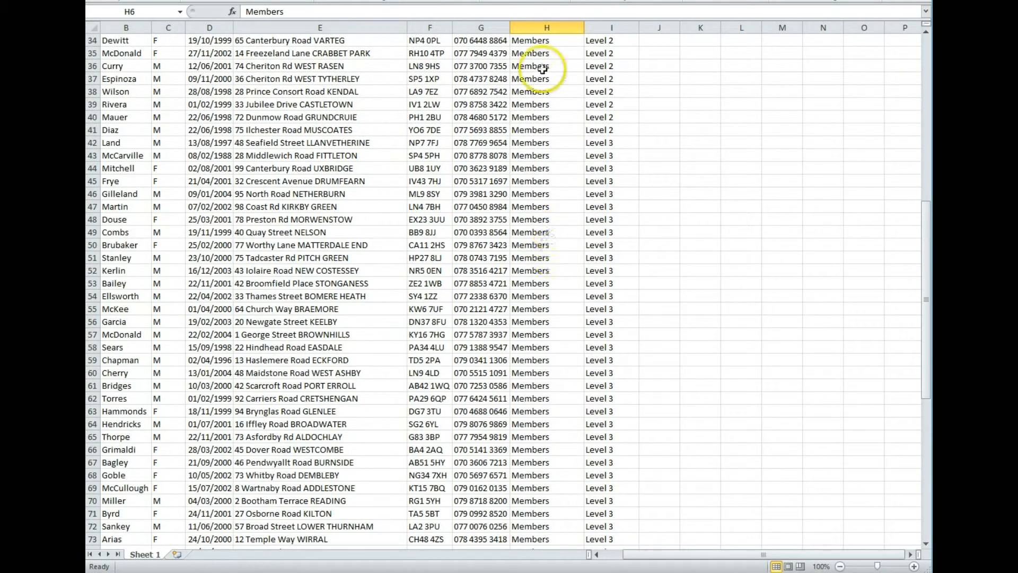
scroll(530, 142, "up", 11)
left_click(93, 155)
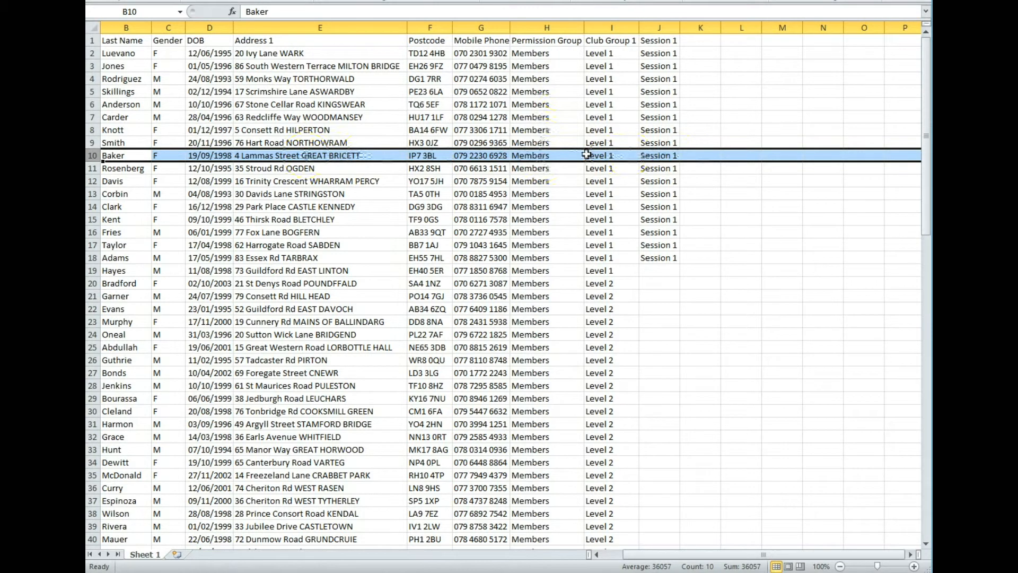
left_click_drag(587, 154, 586, 147)
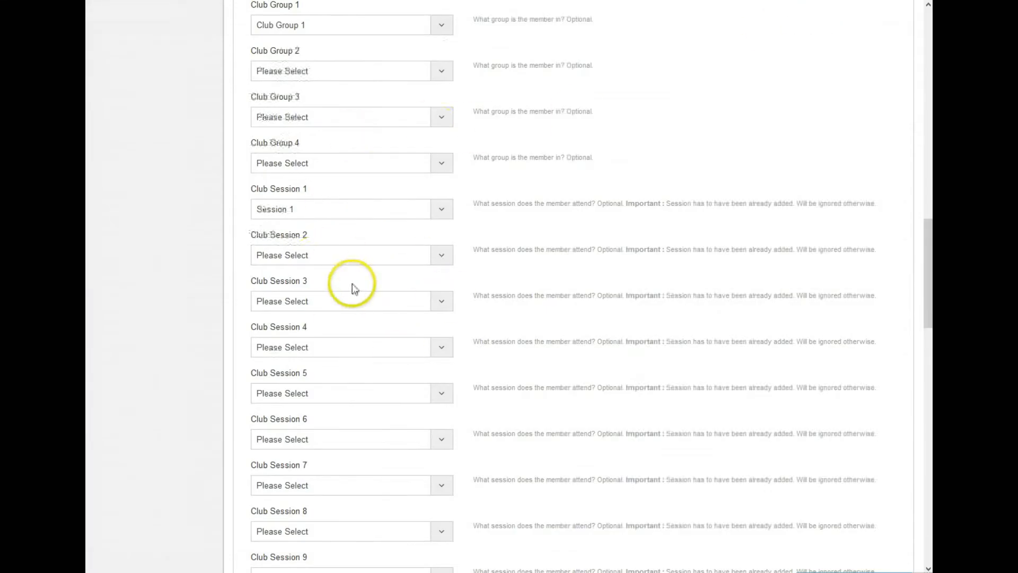
Check the file excerpt below the column matching in Manage My Club and import the members
left_click_drag(929, 261, 901, 446)
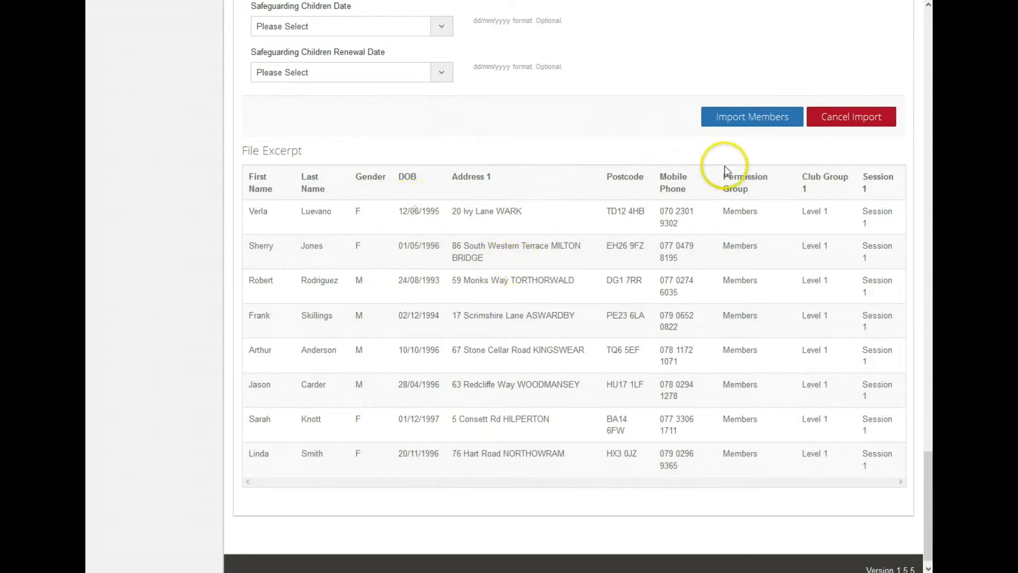
left_click(740, 118)
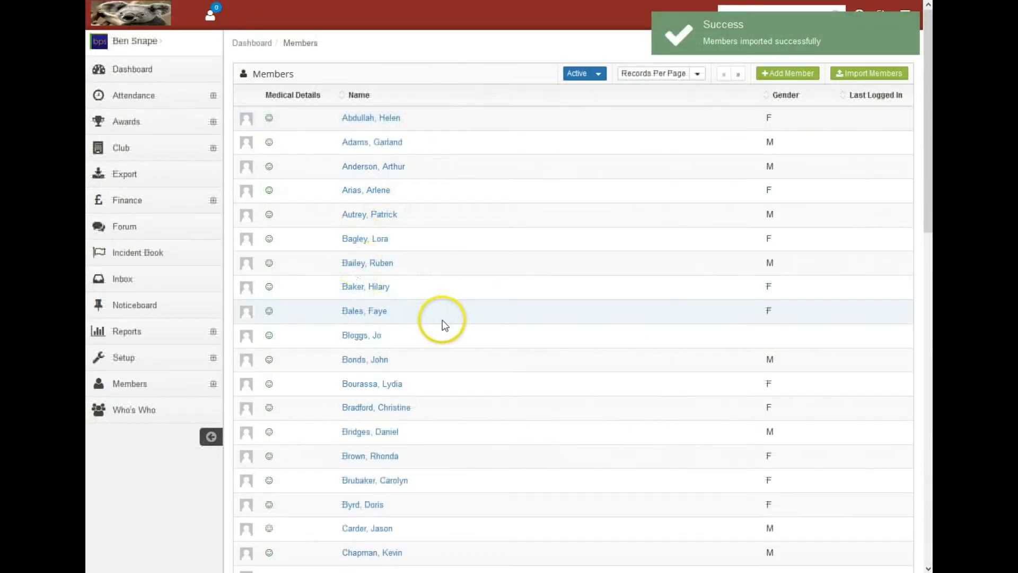
Open the second listed member's record and view the member's groups and sessions
left_click_drag(916, 118, 921, 139)
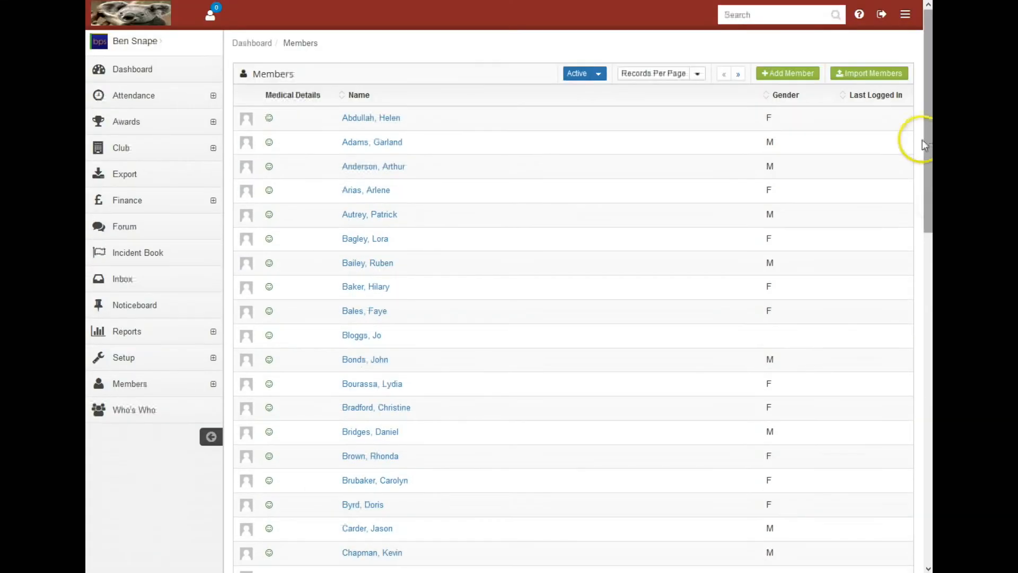
left_click(385, 142)
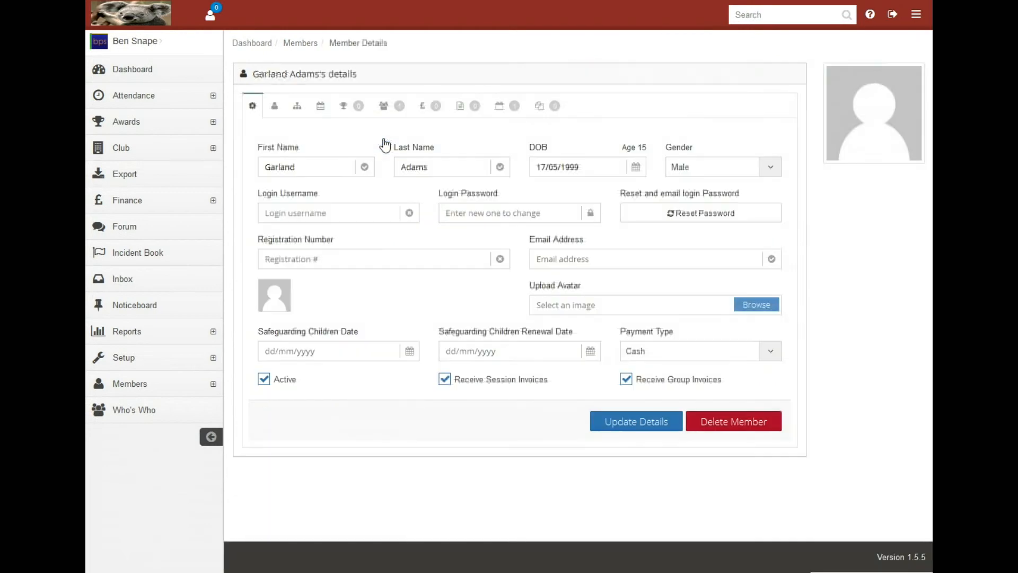
left_click(392, 109)
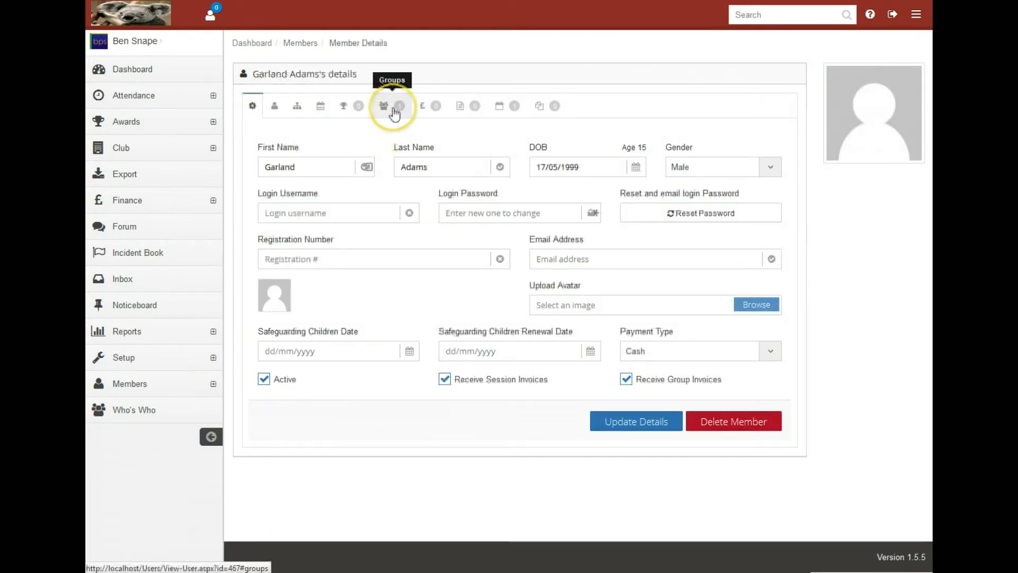
left_click(391, 108)
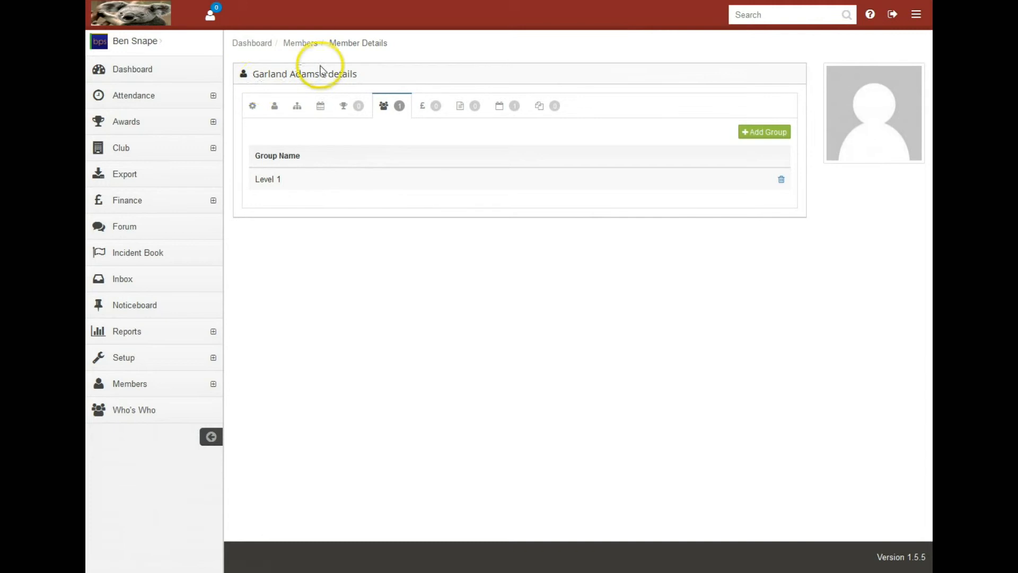
left_click(501, 106)
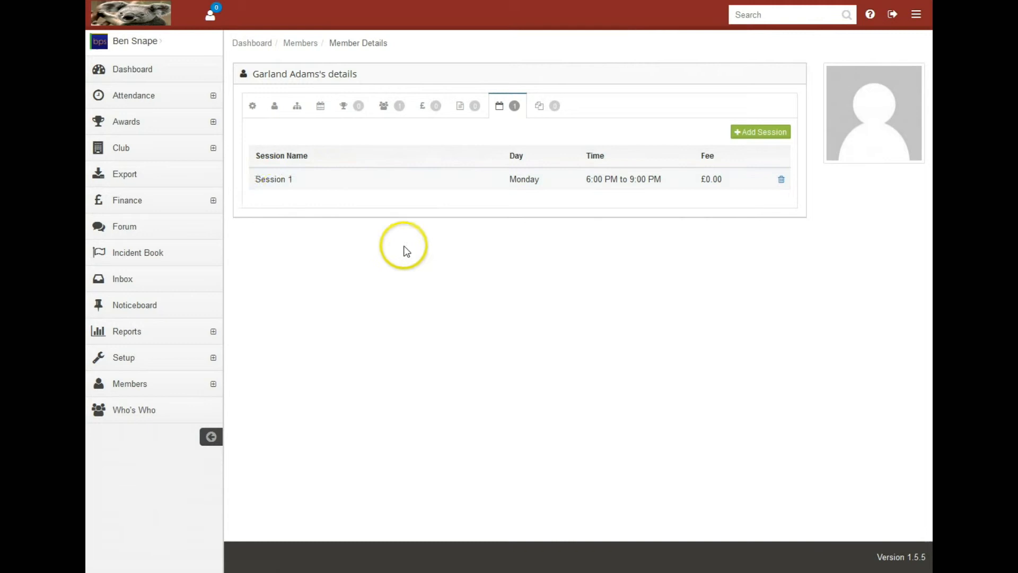
Look through the members list again, open the first member's record and view its groups, attendance and custom fields
left_click(301, 43)
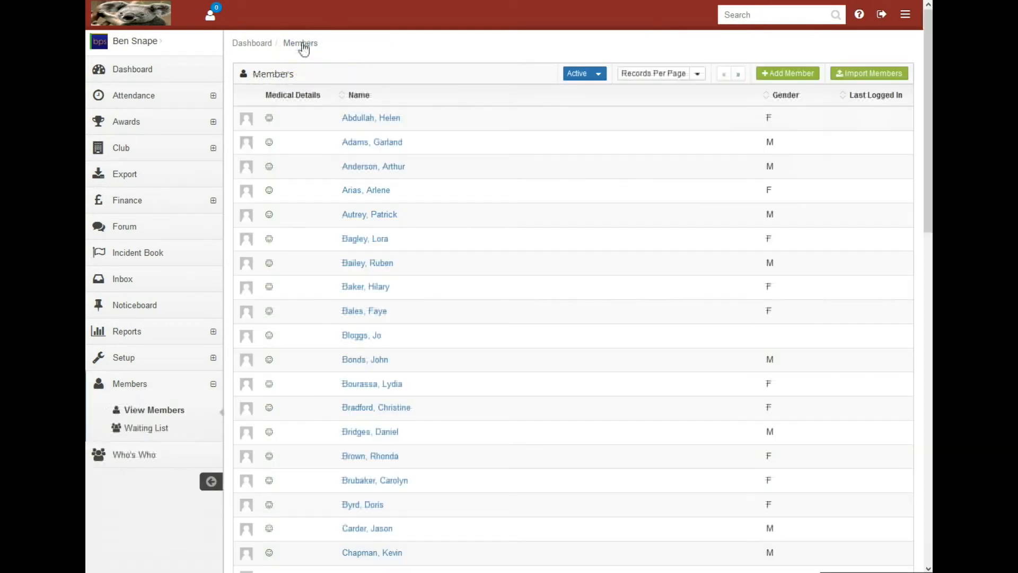
scroll(532, 182, "down", 15)
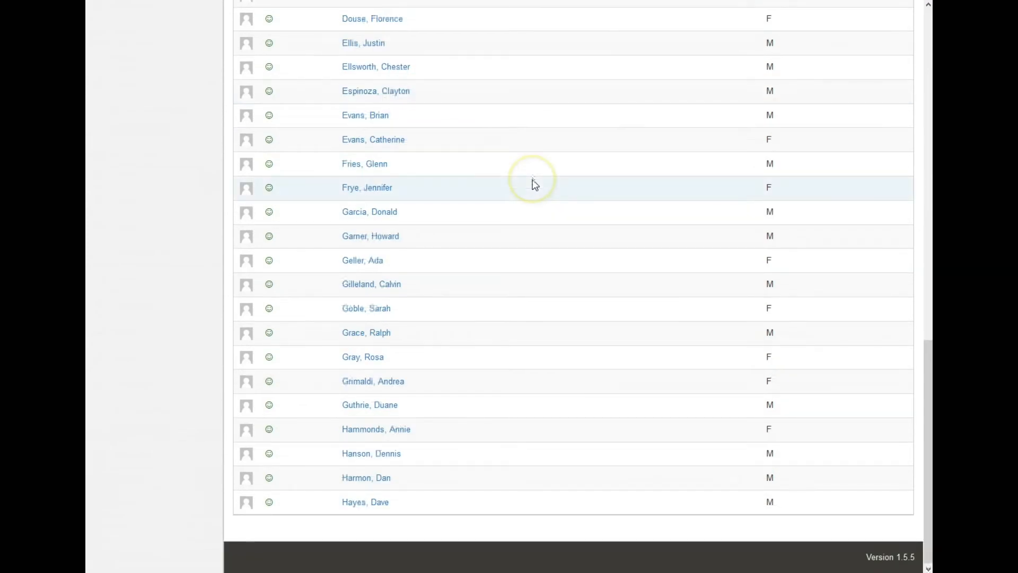
scroll(534, 183, "up", 15)
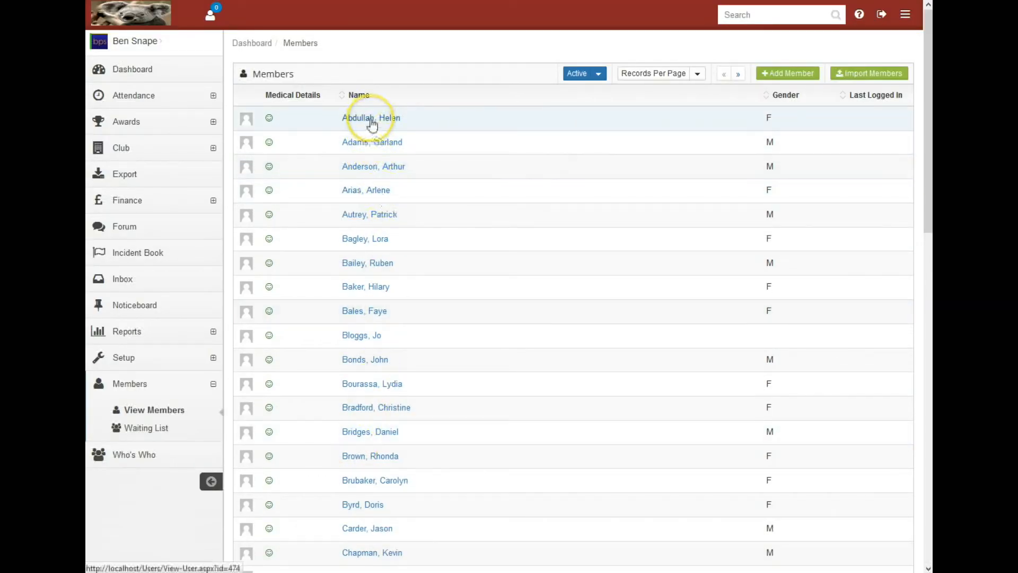
left_click(373, 120)
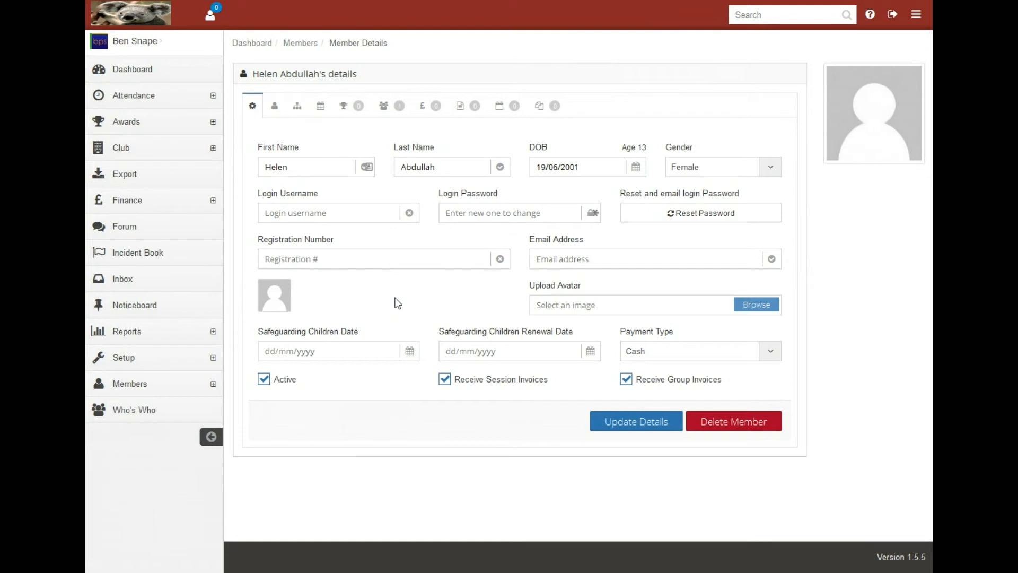
left_click(421, 310)
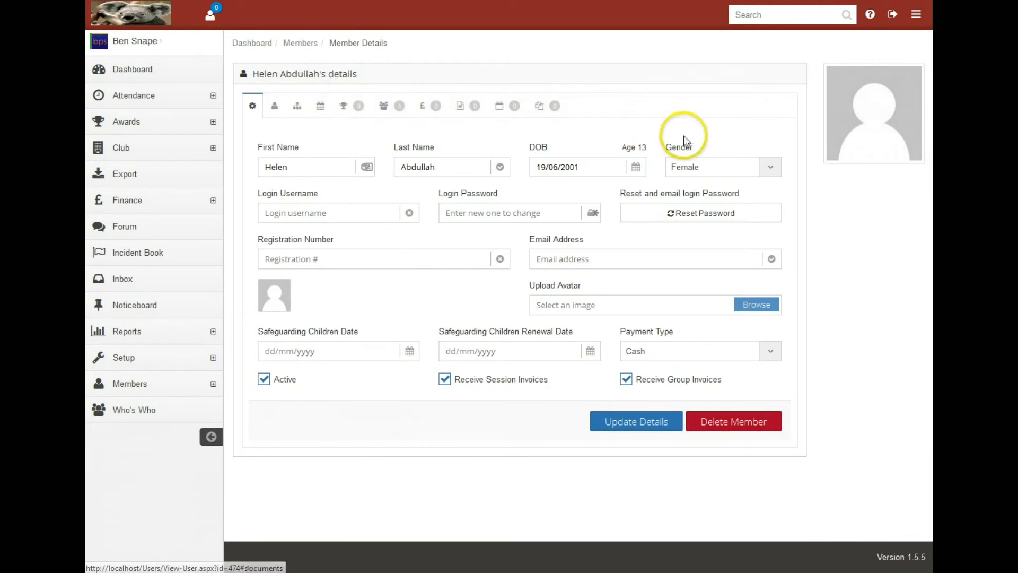
left_click(398, 108)
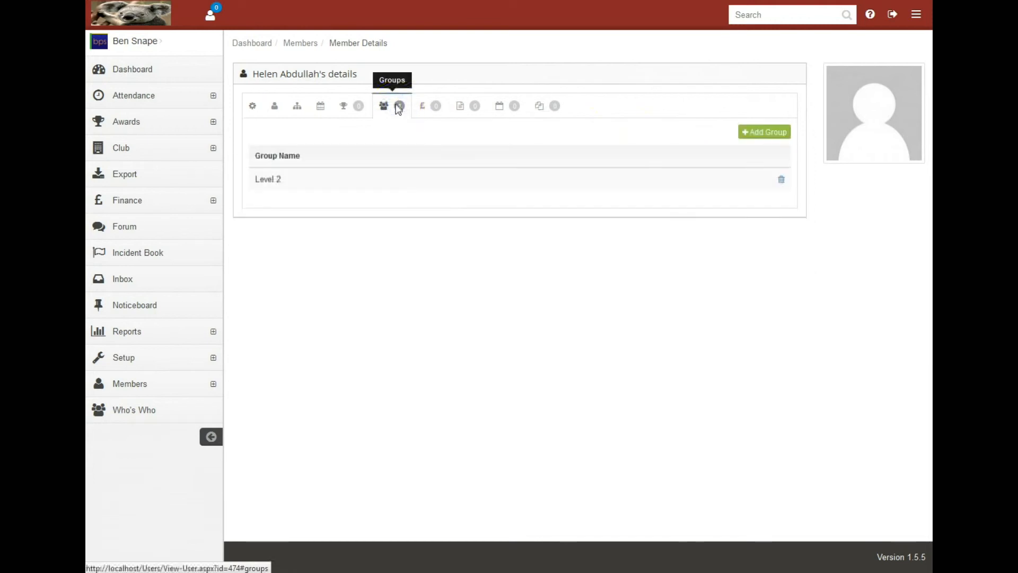
left_click(321, 111)
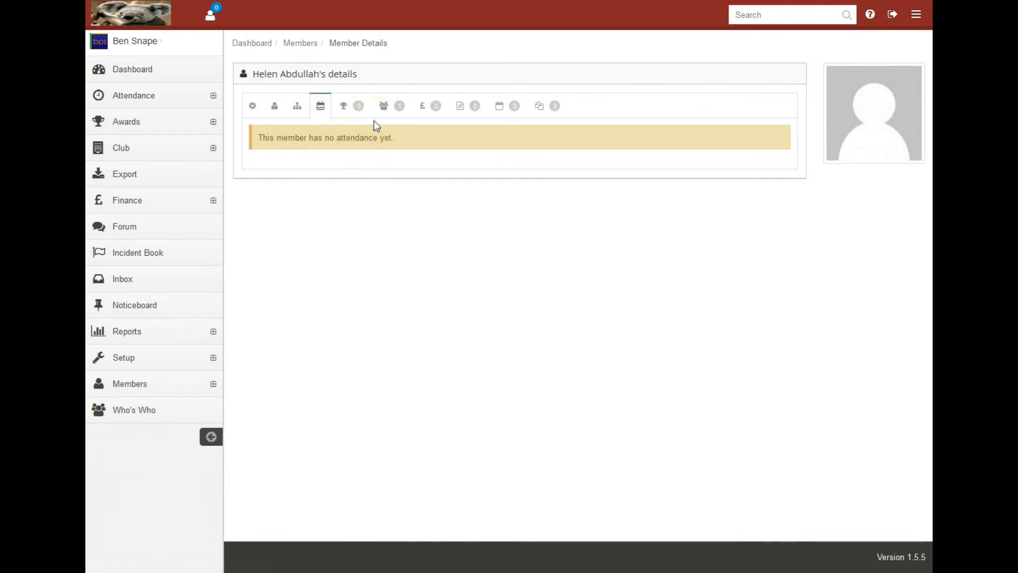
left_click(298, 107)
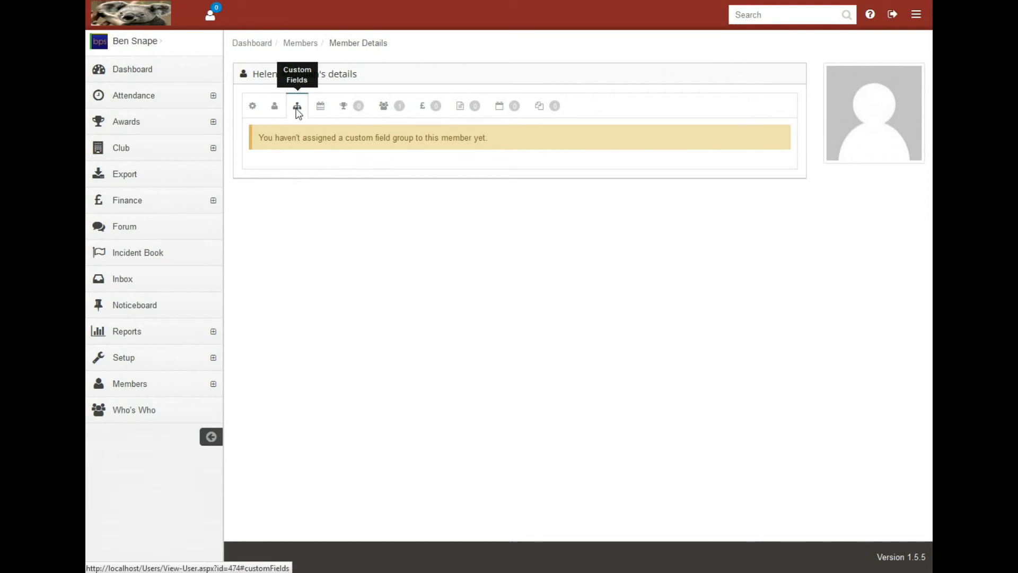
left_click(296, 234)
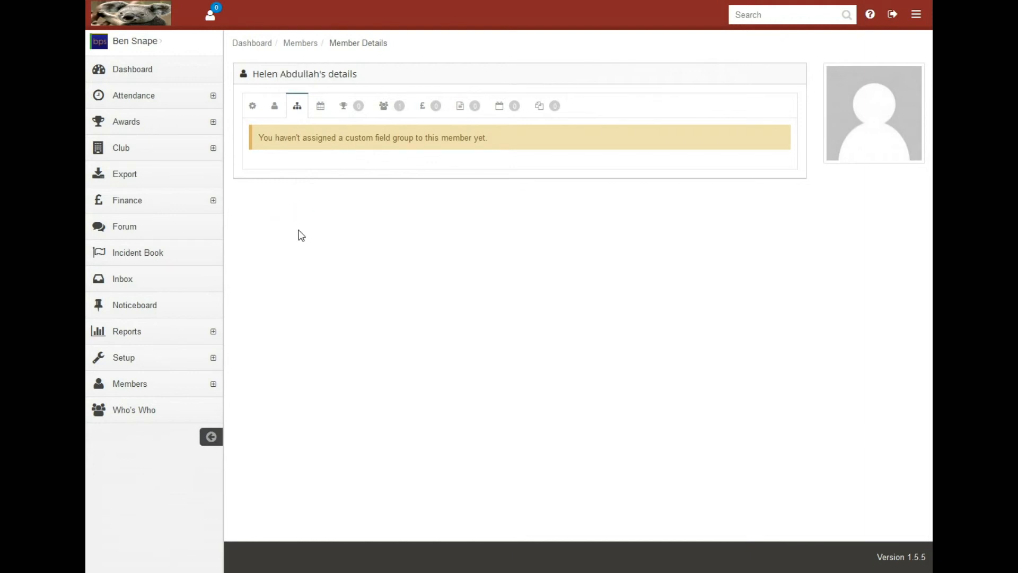
Add a custom field group named Members in the club's custom fields setup
left_click(165, 364)
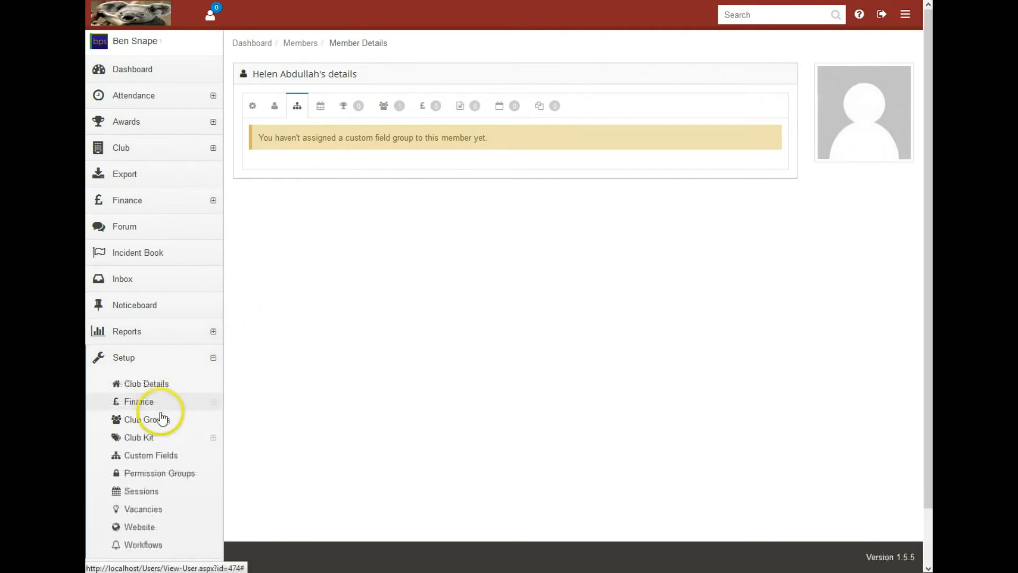
left_click(157, 454)
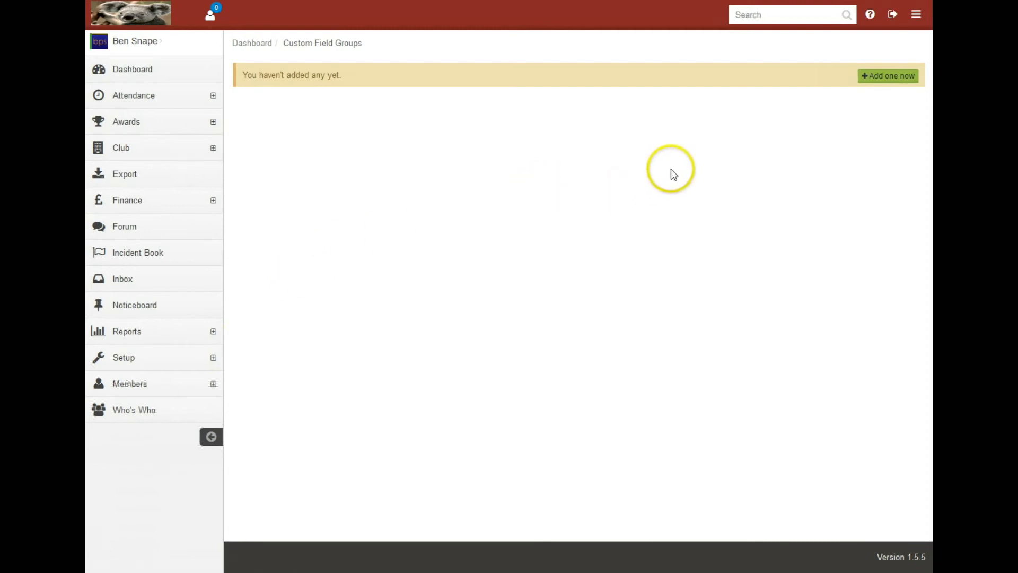
left_click(875, 76)
left_click(286, 127)
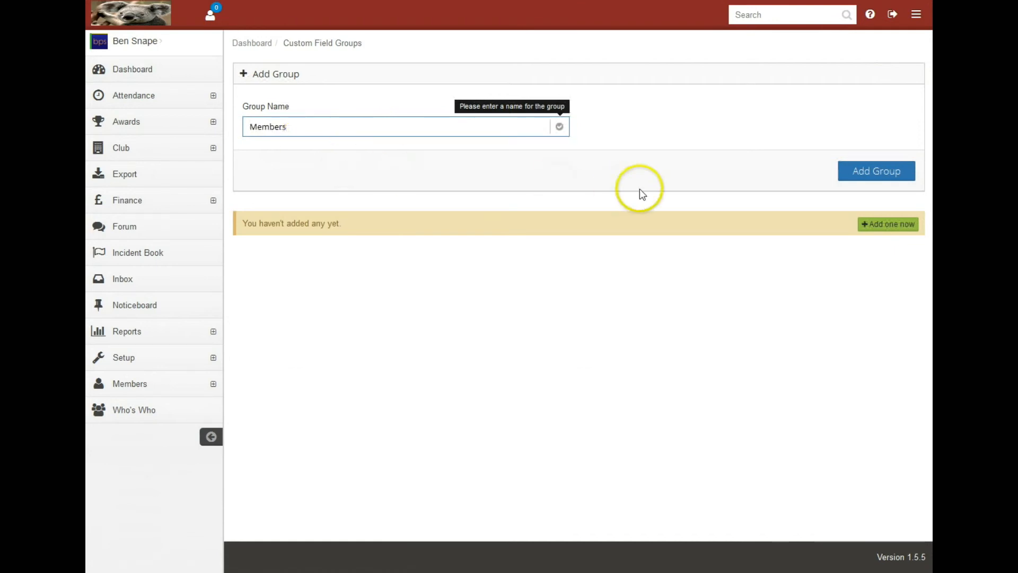
left_click(853, 171)
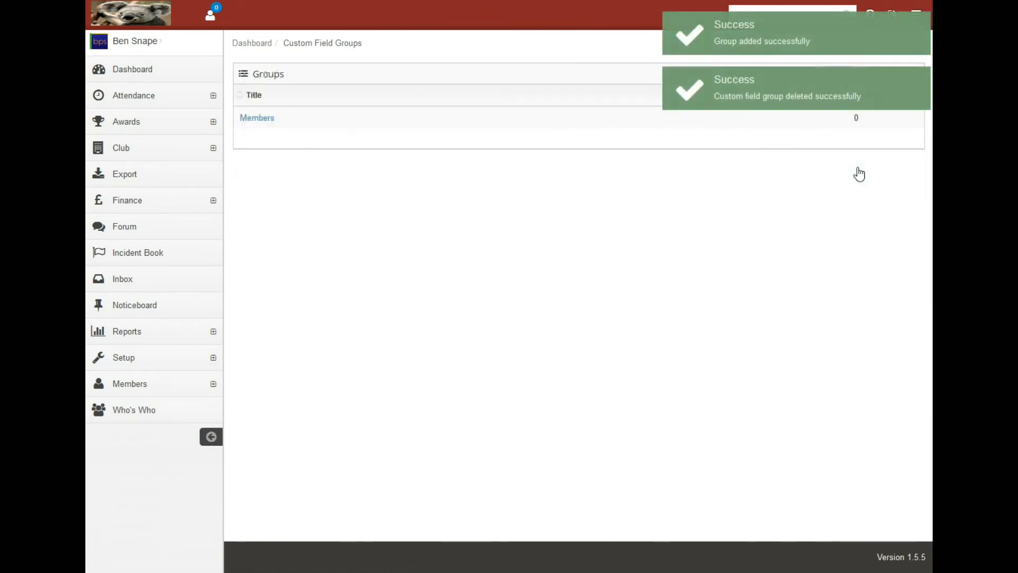
Add a Yes/No custom field titled "Parent consent to photograph" with field order 1 to the Members group
left_click(269, 124)
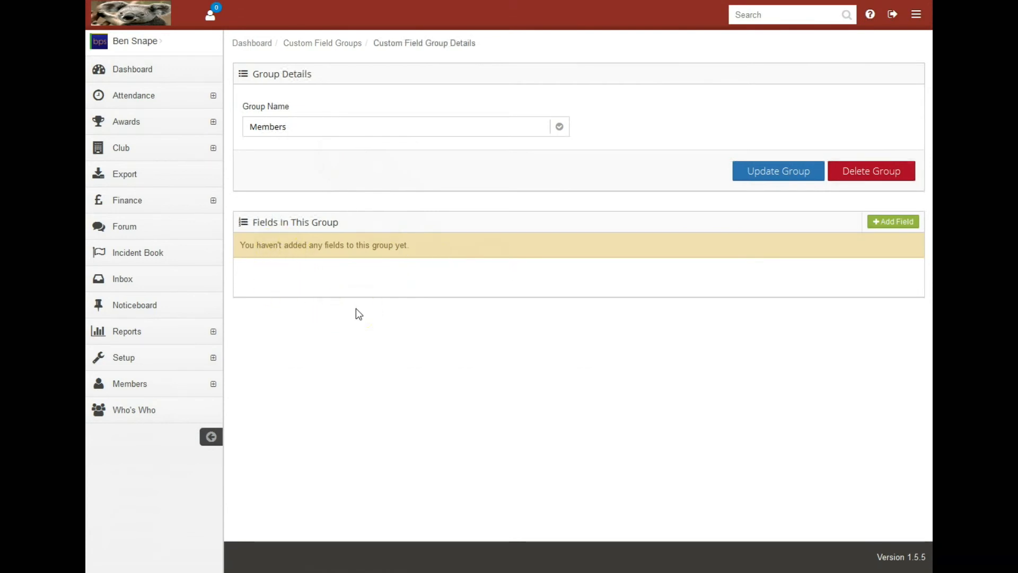
left_click(881, 222)
left_click(288, 272)
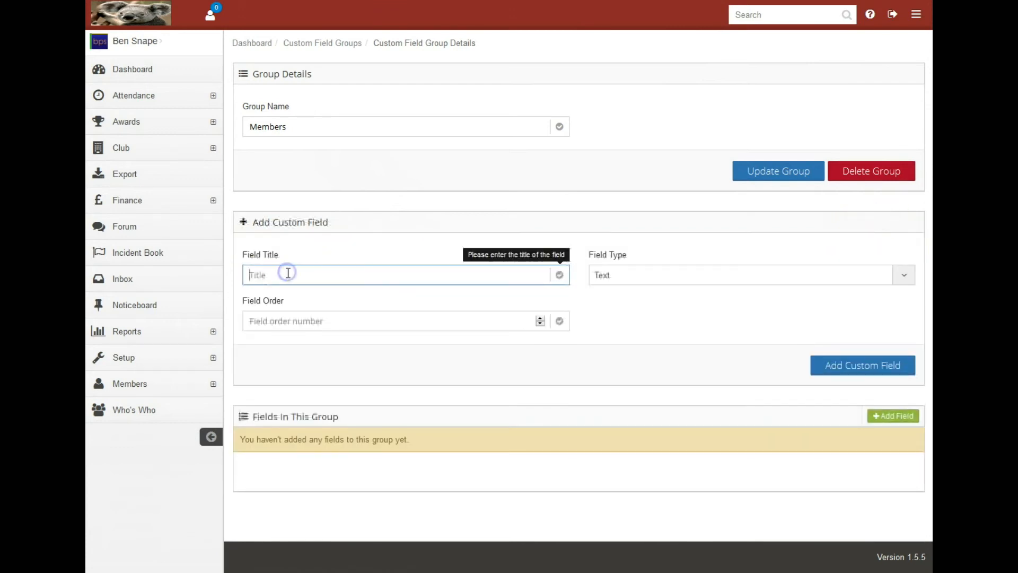
type("Parent consent to photograph")
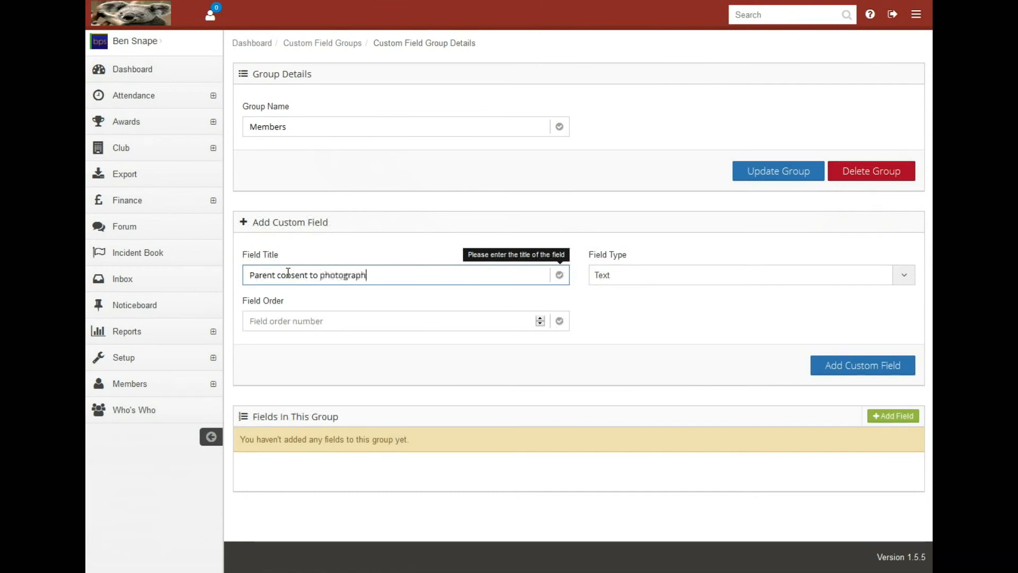
left_click(661, 309)
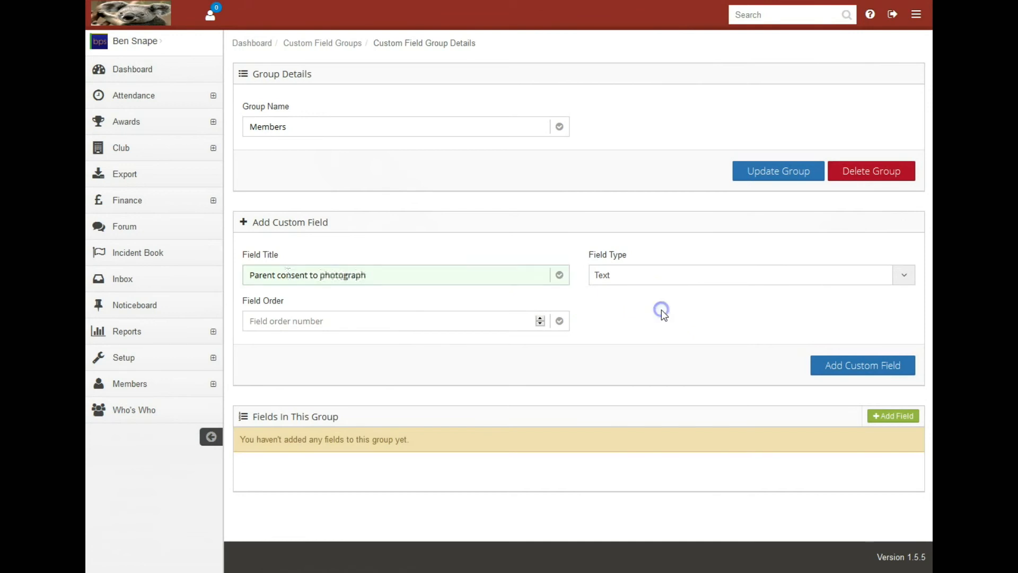
left_click(663, 275)
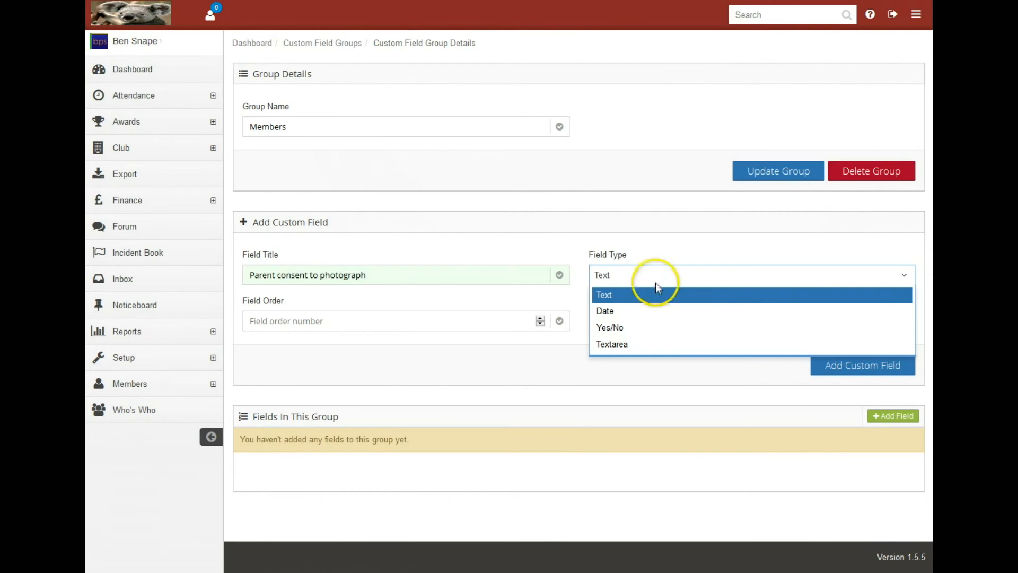
left_click(626, 326)
left_click(615, 275)
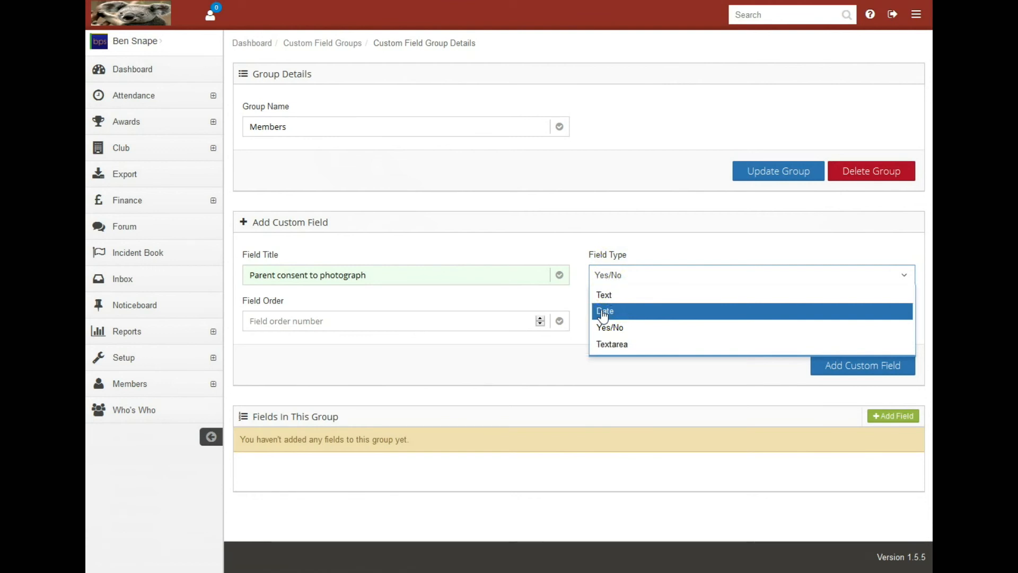
left_click(629, 331)
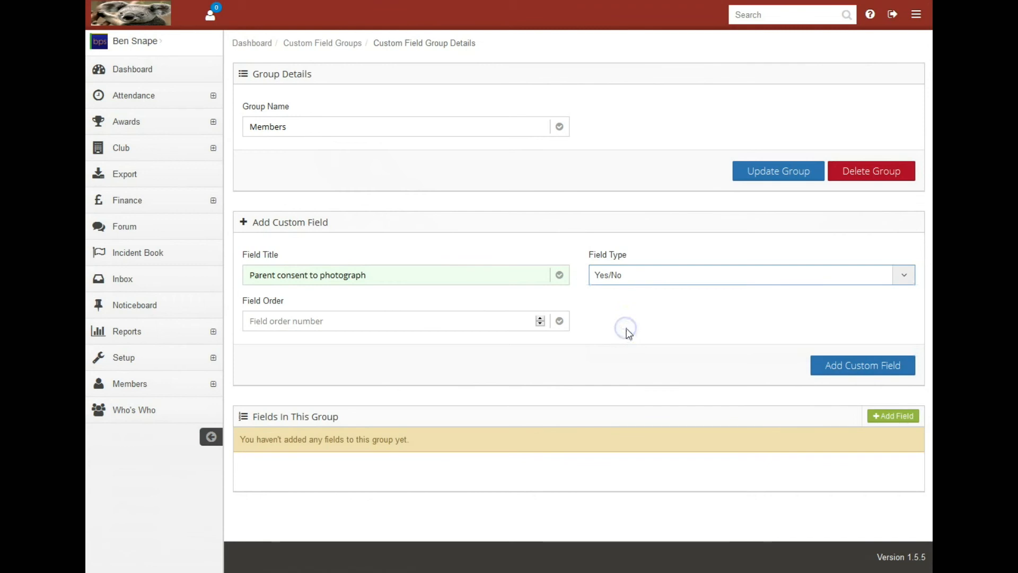
left_click(271, 321)
type("1")
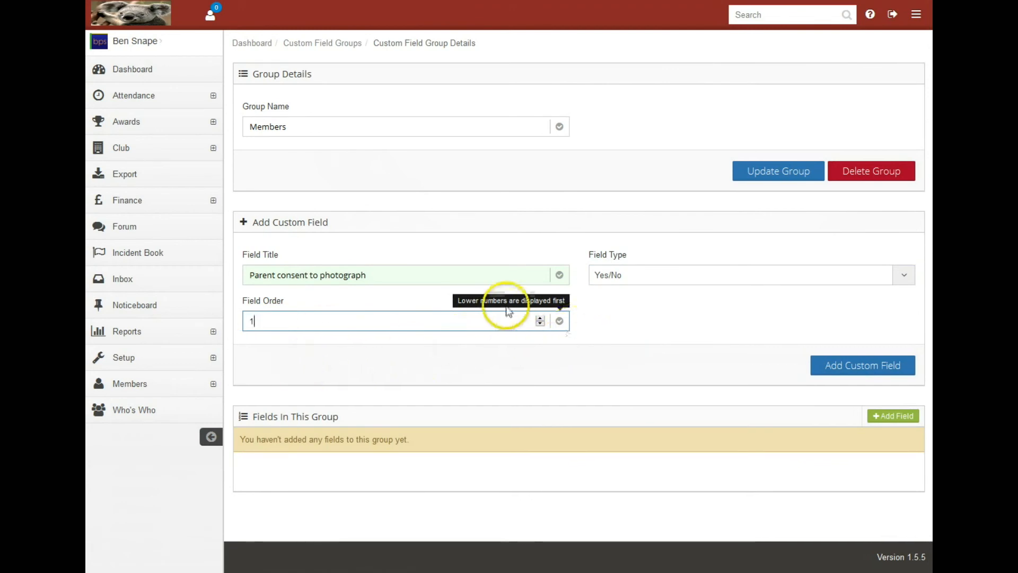
left_click(859, 366)
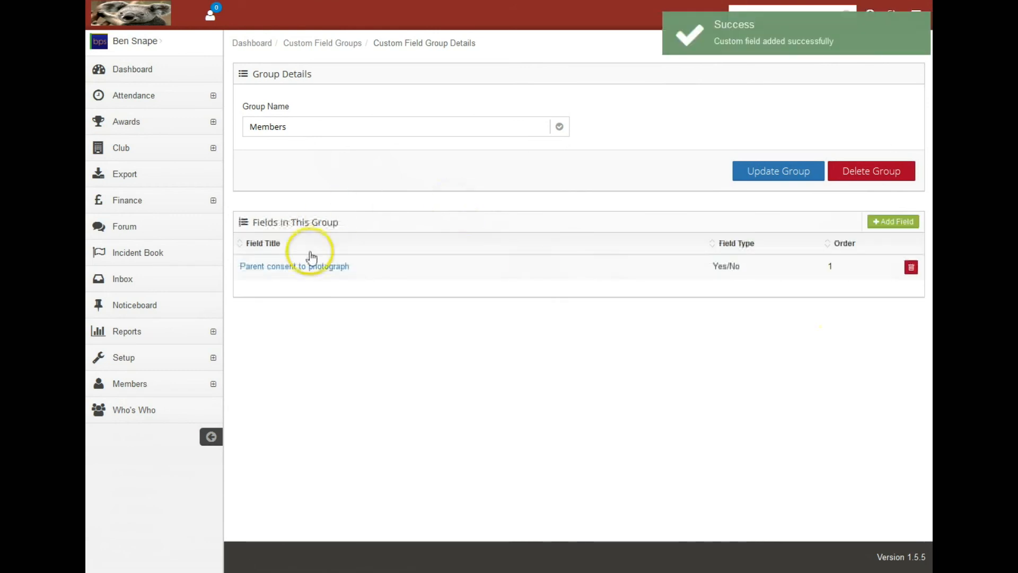
left_click(901, 223)
left_click(483, 318)
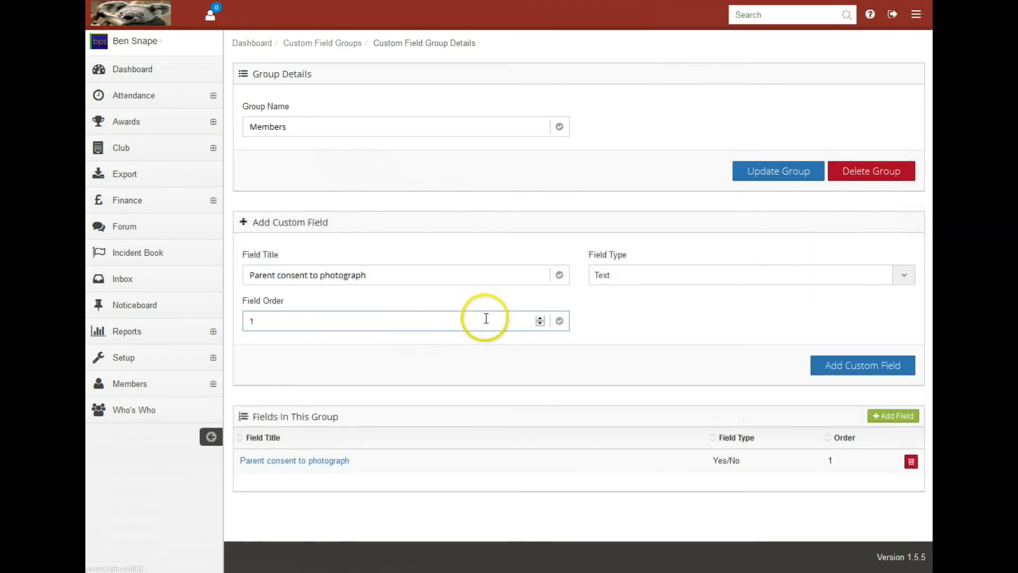
left_click(557, 358)
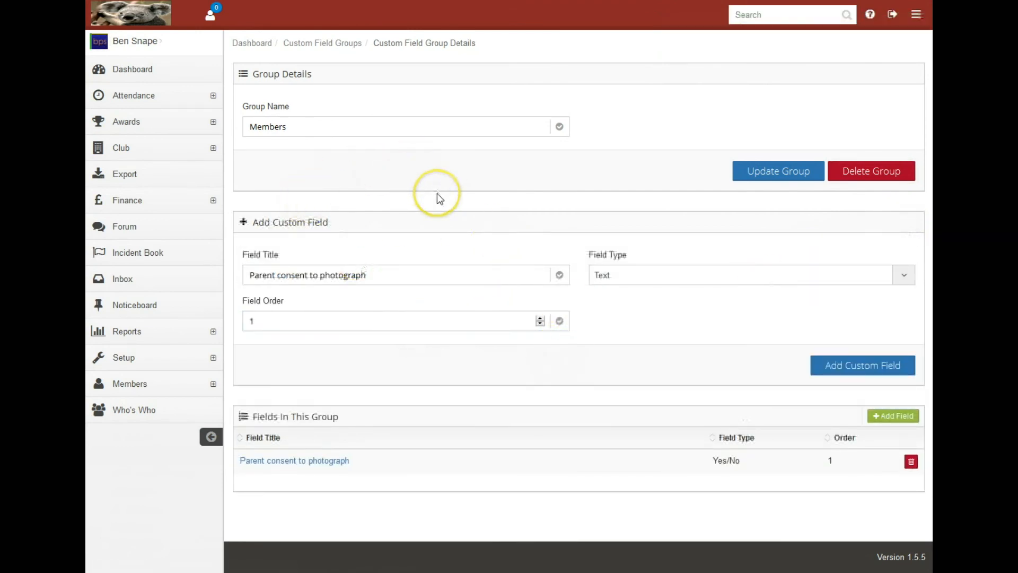
Assign the Members custom field group in the first listed member's extended details and save the record
left_click(165, 381)
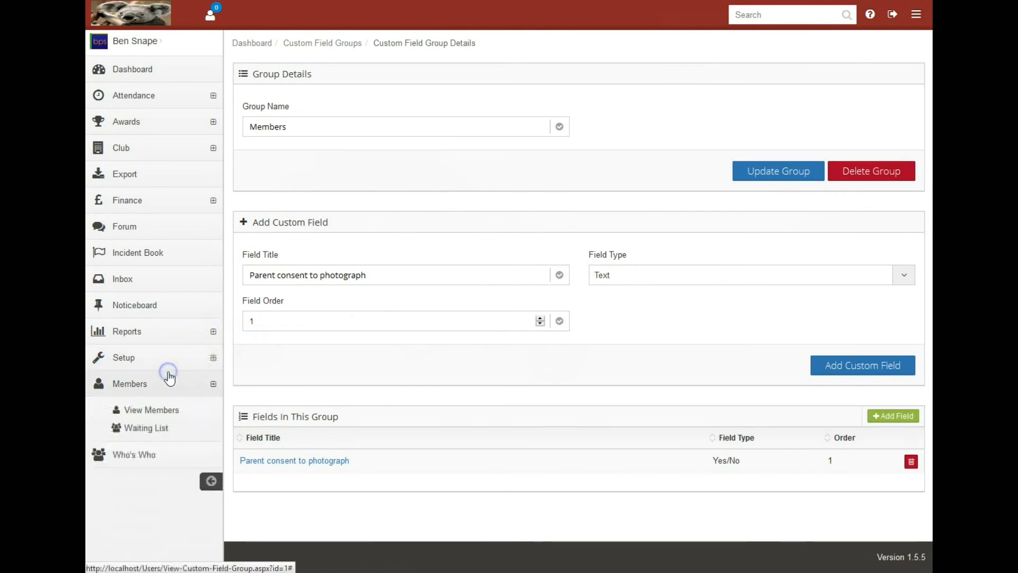
left_click(161, 410)
left_click(352, 120)
left_click(297, 108)
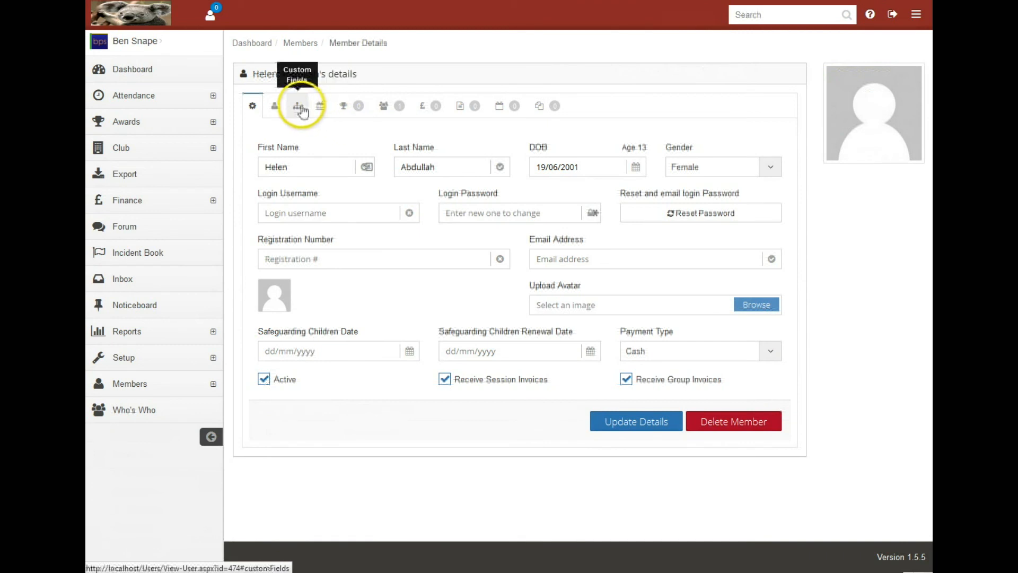
left_click(275, 107)
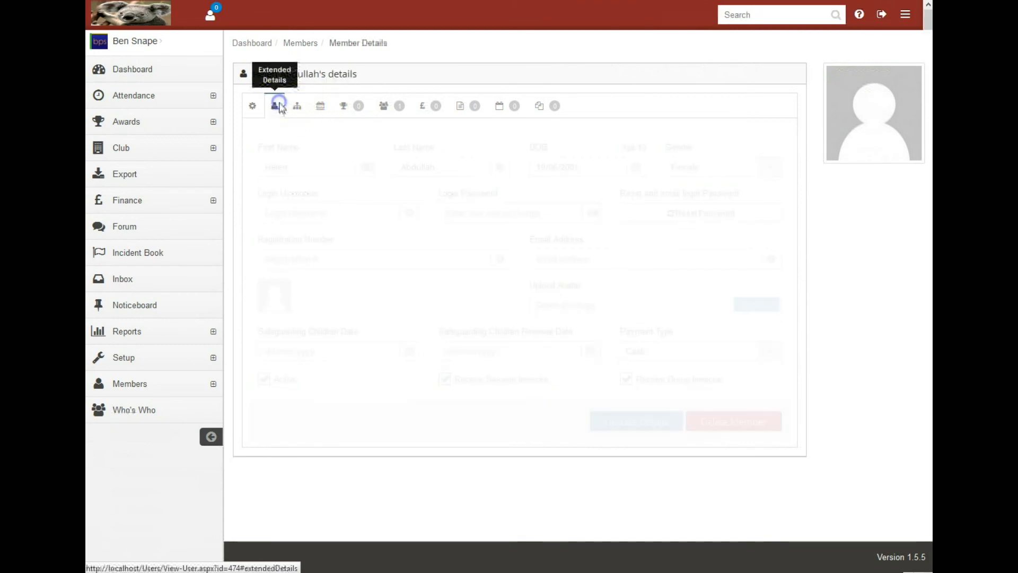
left_click(552, 168)
left_click(556, 199)
left_click(817, 222)
scroll(827, 340, "down", 8)
left_click(703, 474)
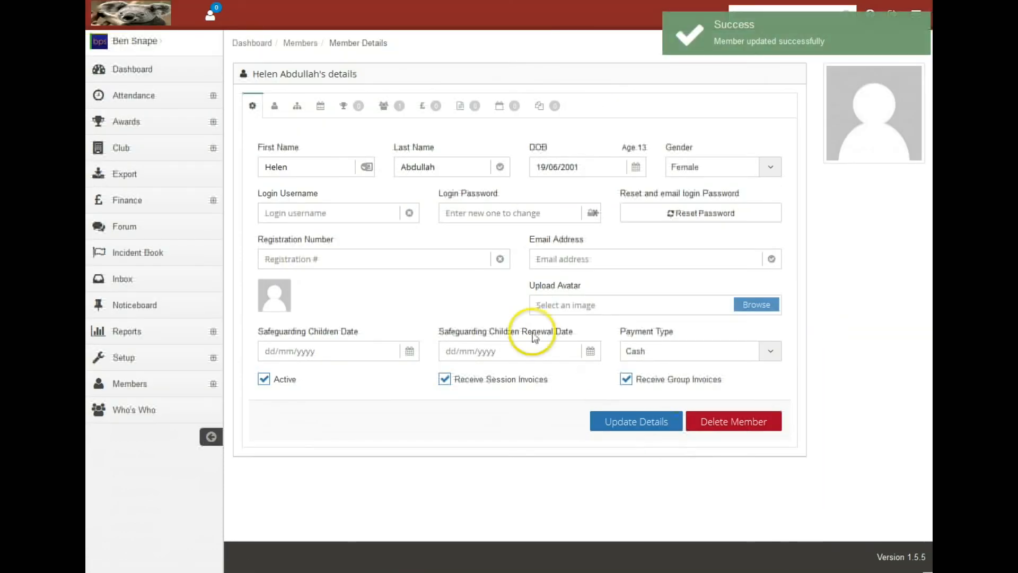
Set the member's "Parent consent to photograph" custom field to Yes
left_click(298, 107)
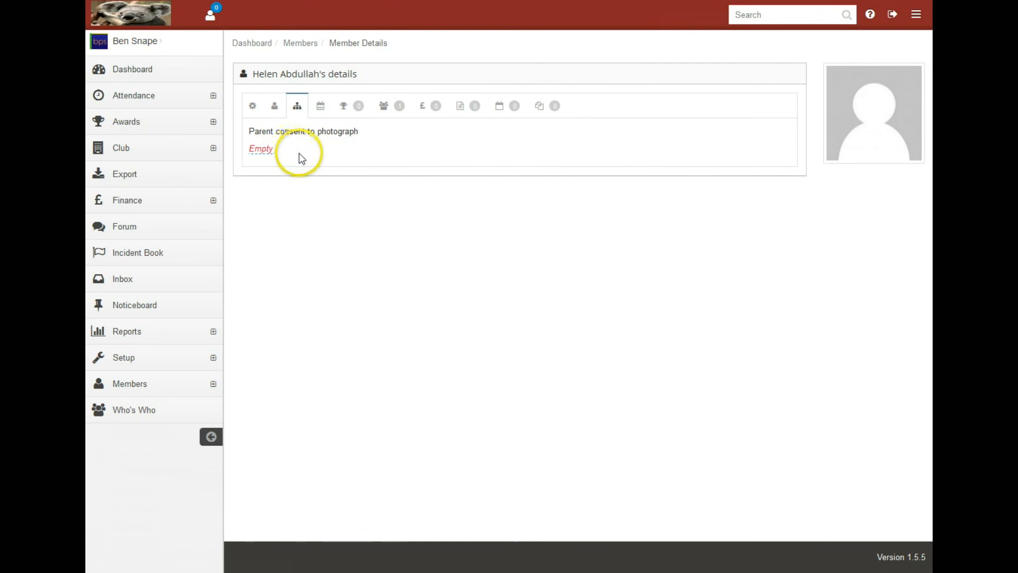
left_click(260, 150)
left_click(278, 200)
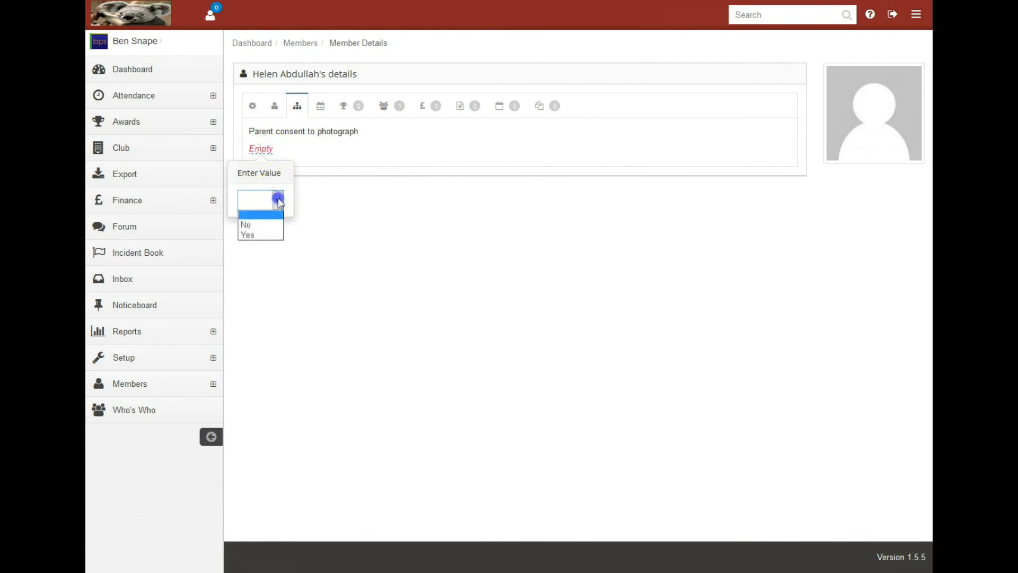
left_click(252, 234)
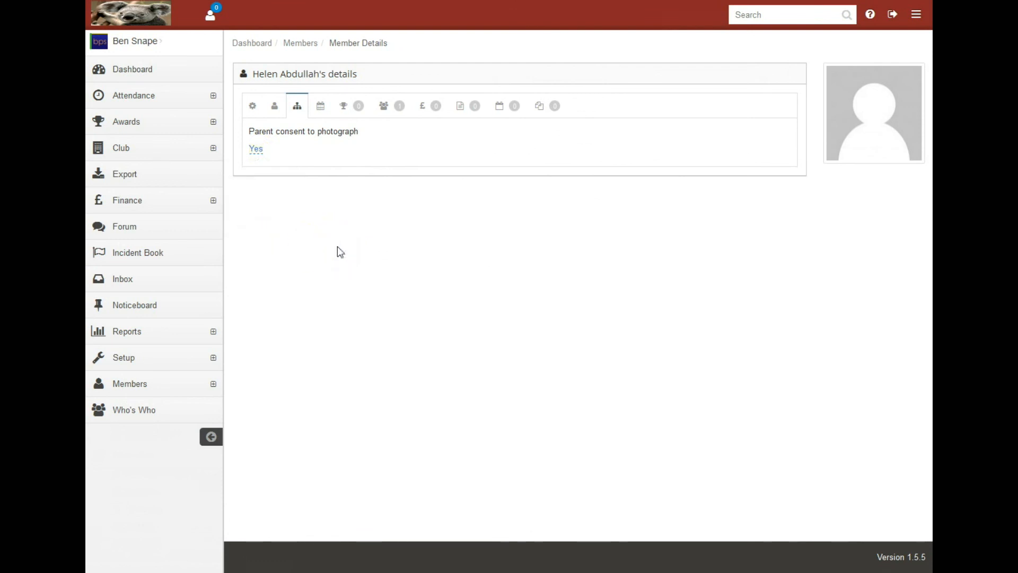
left_click(291, 312)
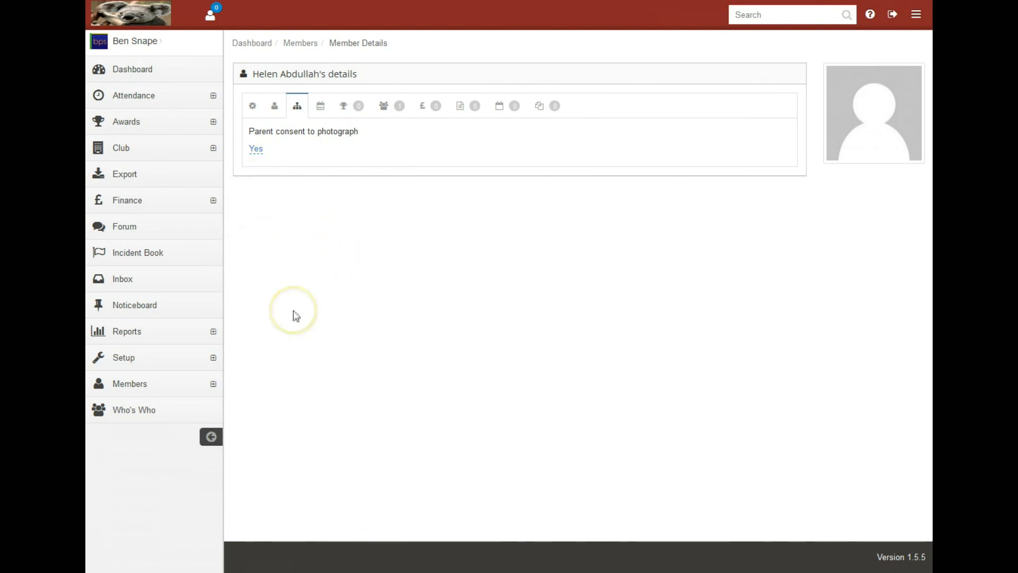
left_click(294, 304)
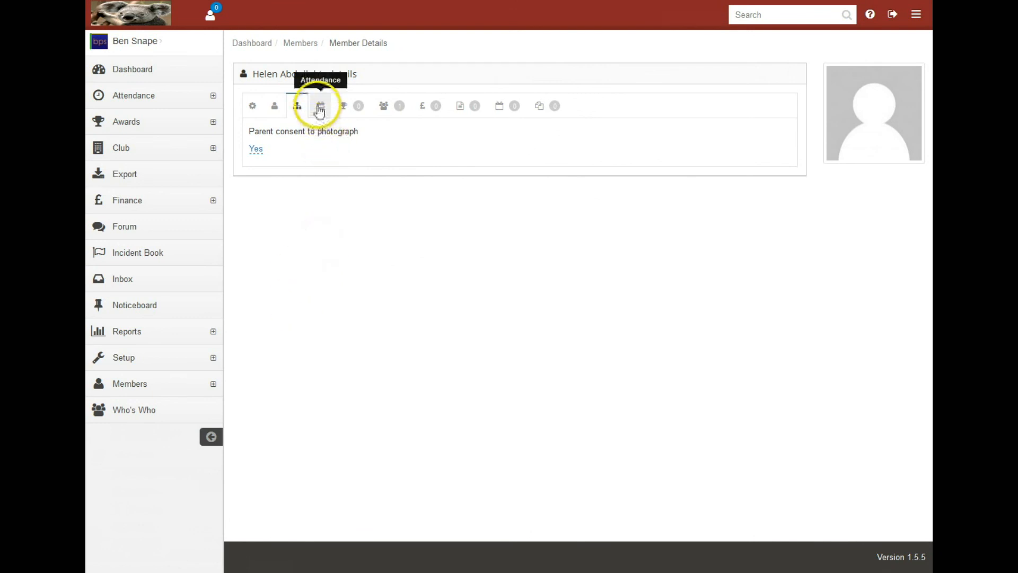